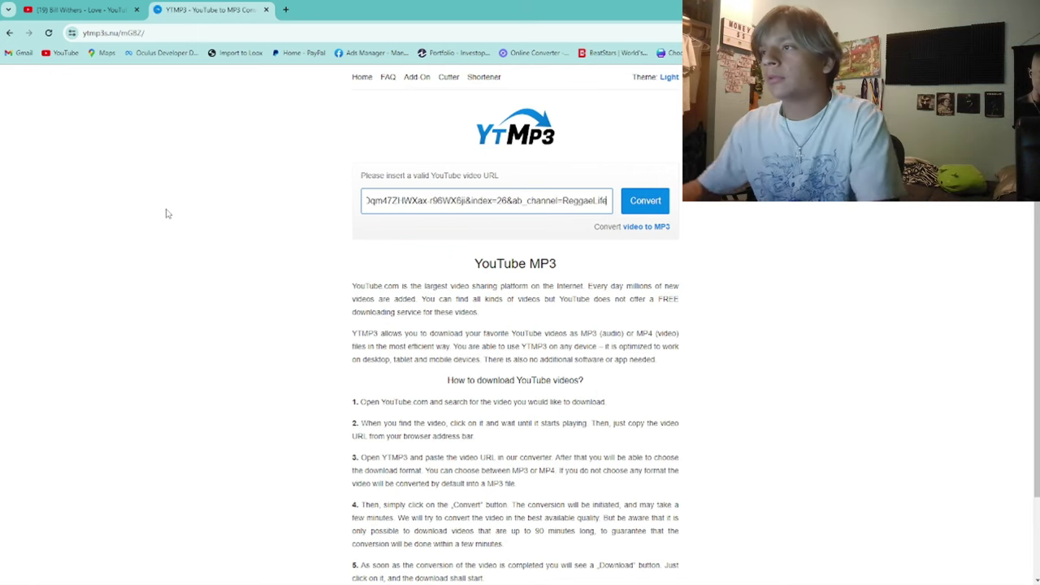
# Convert the pasted YouTube video link for download with YTMP3
pyautogui.click(632, 209)
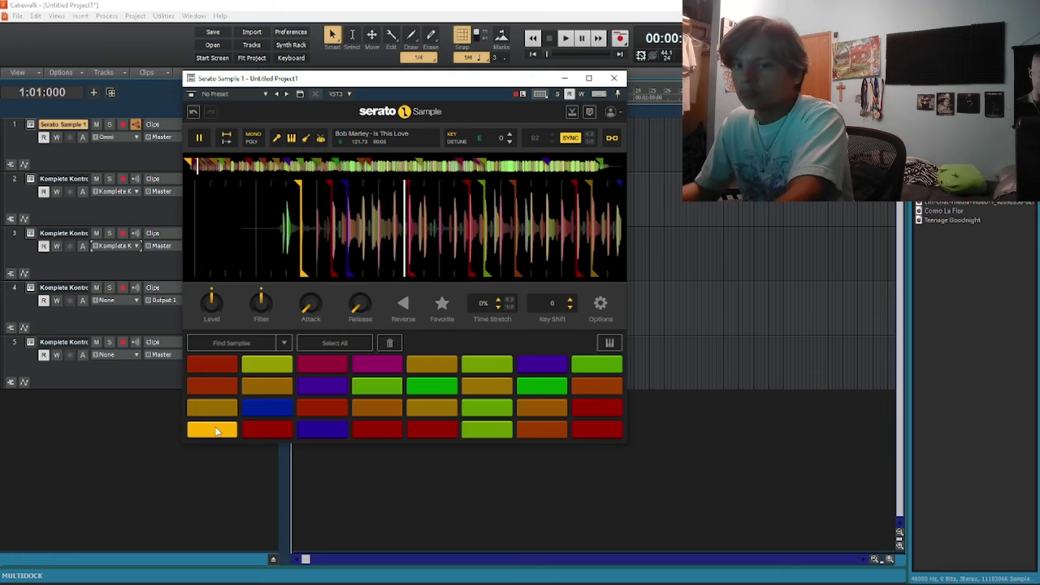
# In Cakewalk, stop auditioning the Bob Marley - Is This Love sample and close Serato Sample
pyautogui.press('space')
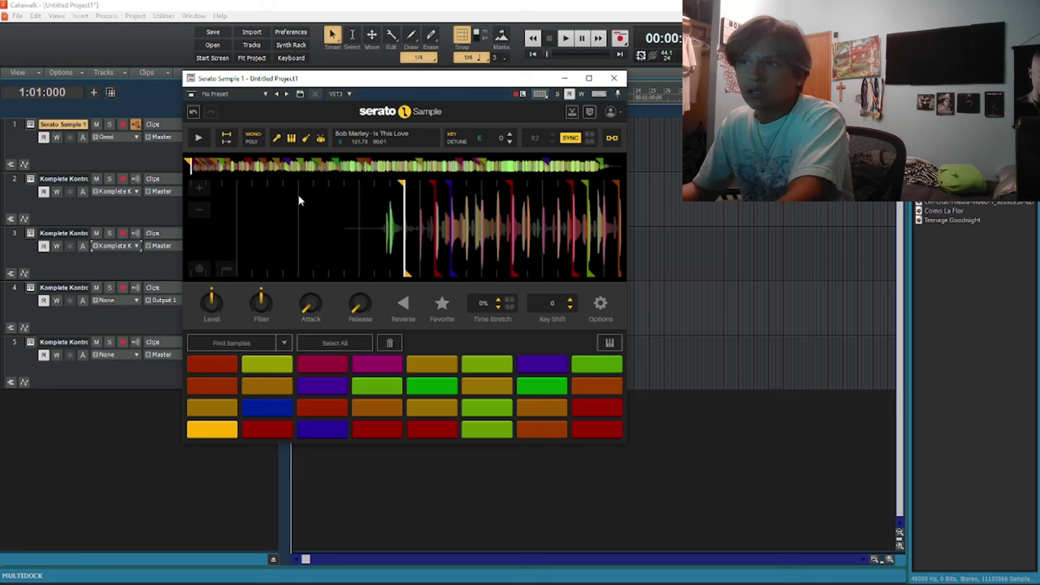
pyautogui.click(318, 140)
pyautogui.click(614, 78)
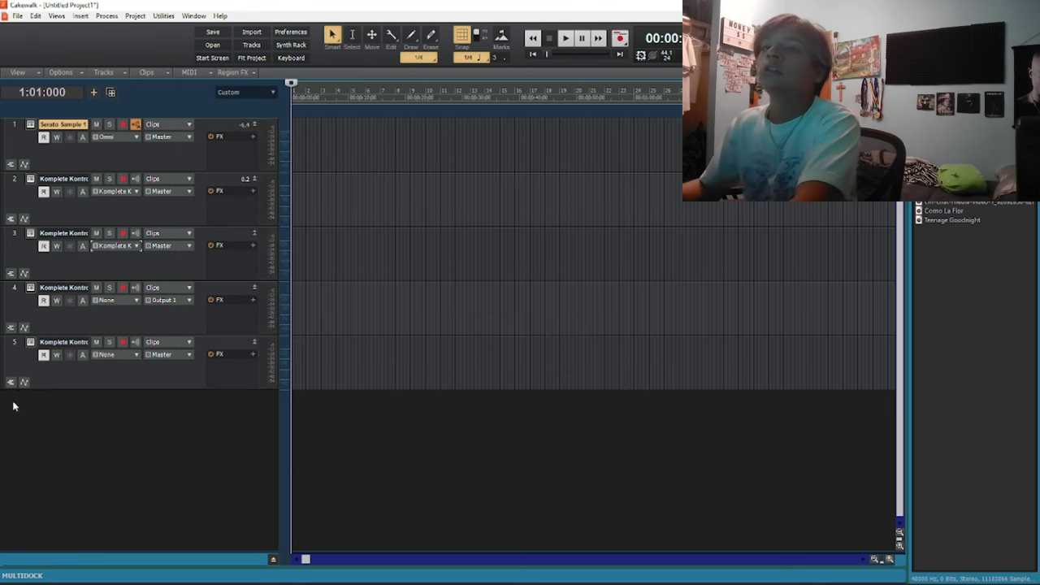
# Load CaHitz Closed HH.wav from Closed Hats into track 2's Komplete Kontrol sampler with an ADSR envelope
pyautogui.click(31, 179)
pyautogui.click(247, 123)
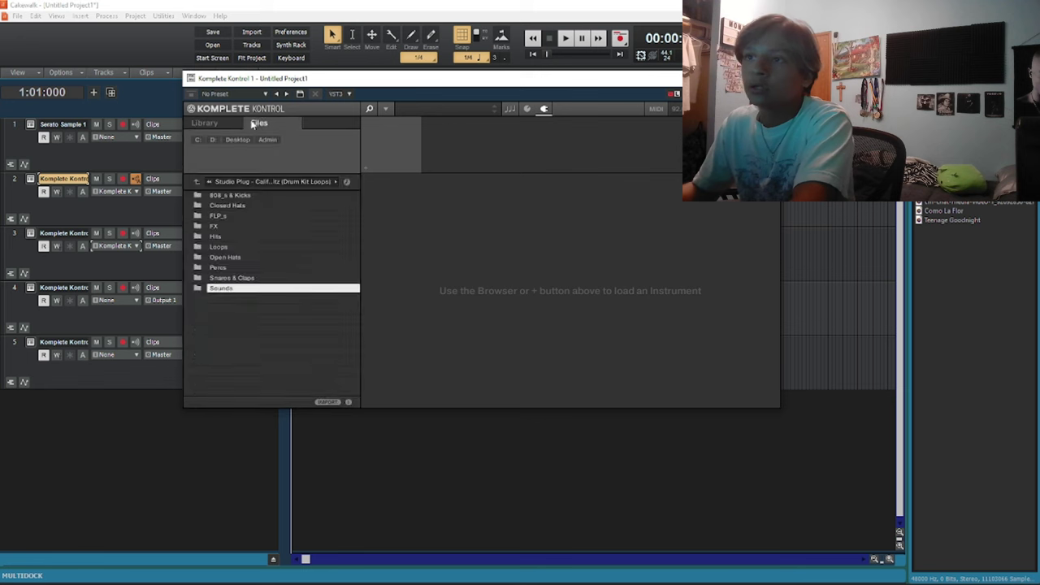
pyautogui.doubleClick(220, 205)
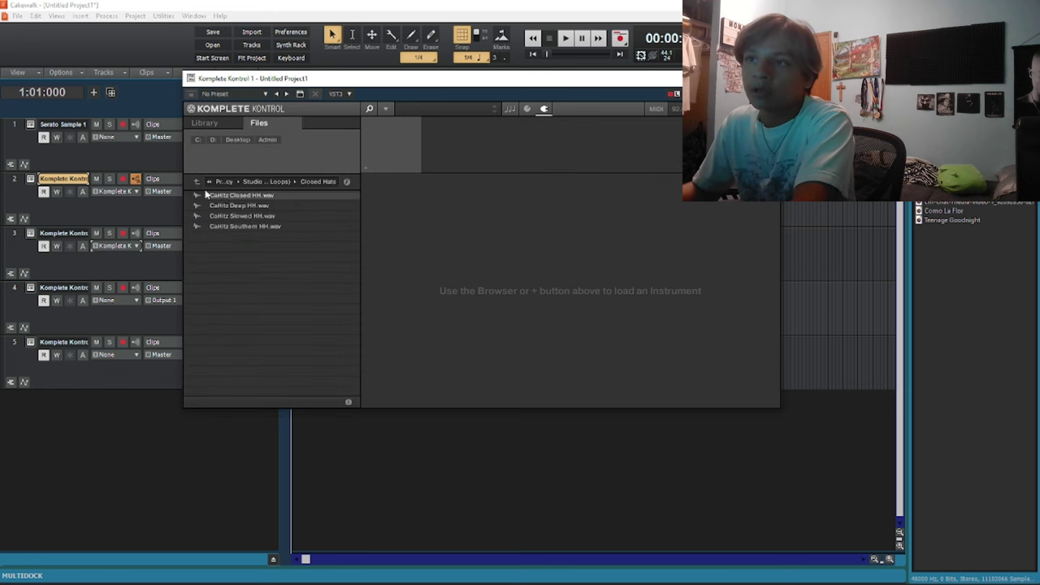
pyautogui.click(230, 196)
pyautogui.click(233, 215)
pyautogui.click(232, 206)
pyautogui.doubleClick(229, 197)
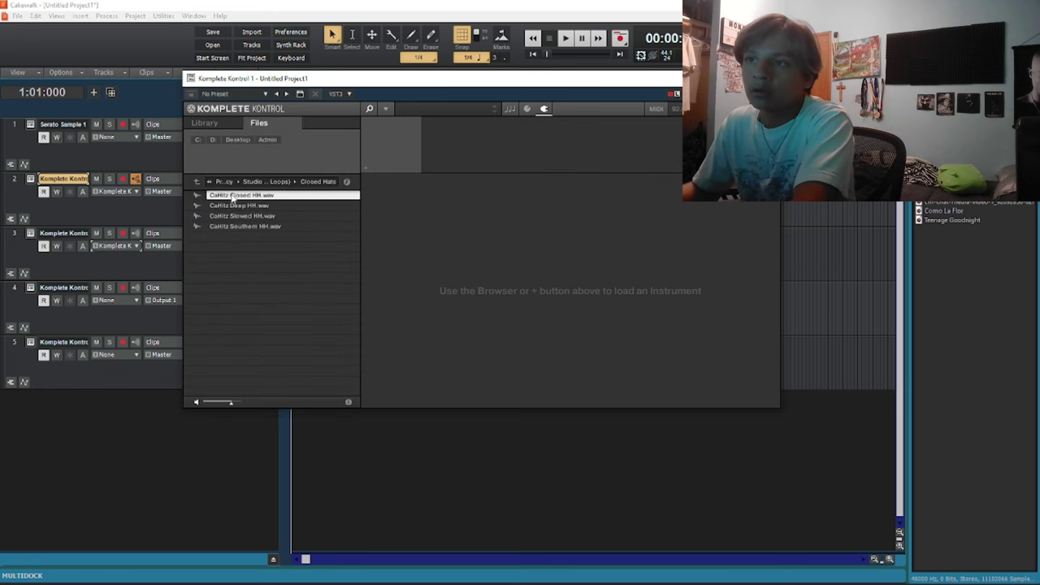
pyautogui.click(518, 350)
pyautogui.click(520, 388)
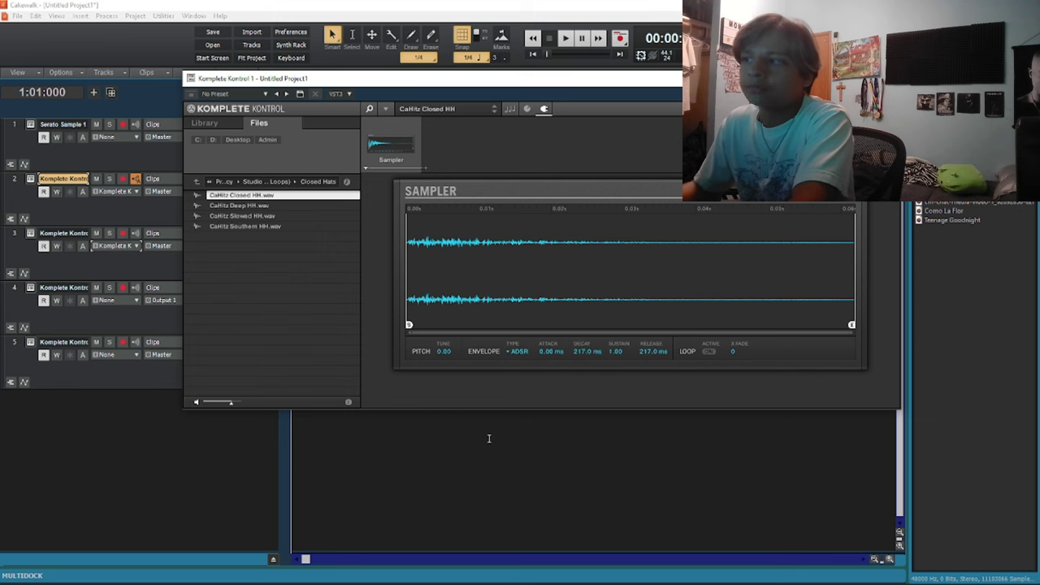
# In track 2's piano roll, draw a C5 hi-hat note and duplicate it to fill measures 1 to 4 with eighth notes
pyautogui.hotkey('alt', 'F4')
pyautogui.doubleClick(333, 201)
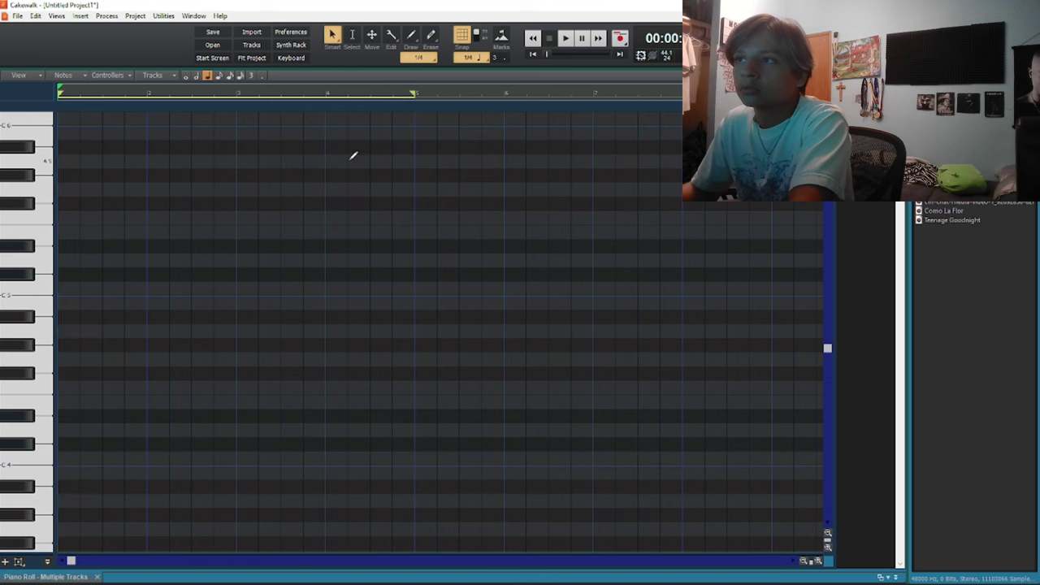
pyautogui.moveTo(66, 289); pyautogui.dragTo(88, 290)
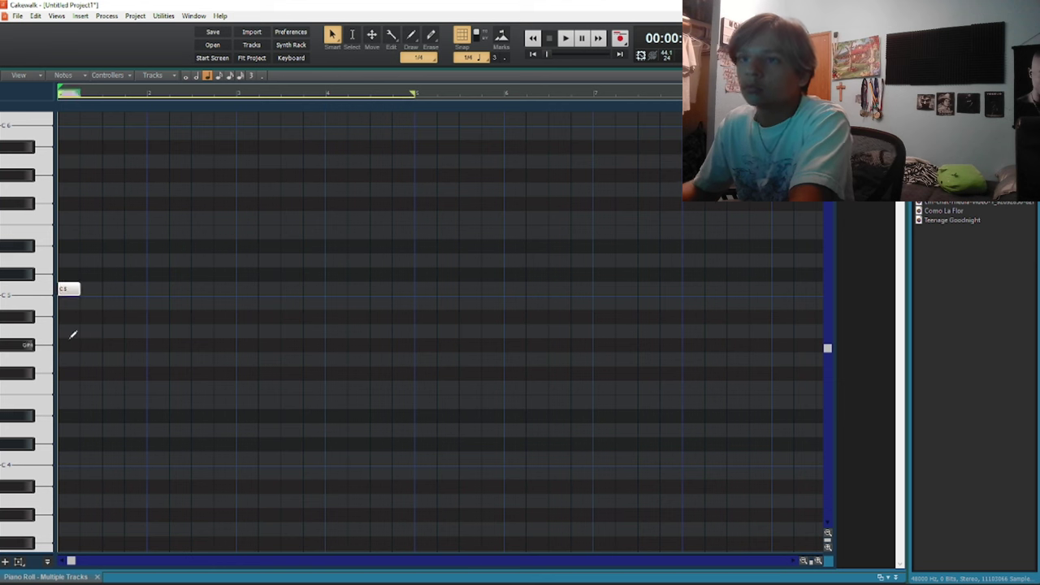
pyautogui.click(71, 334)
pyautogui.hotkey('ctrl', 'a')
pyautogui.hotkey('ctrl', 'd')
pyautogui.hotkey('ctrl', 'd')
pyautogui.hotkey('ctrl', 'd')
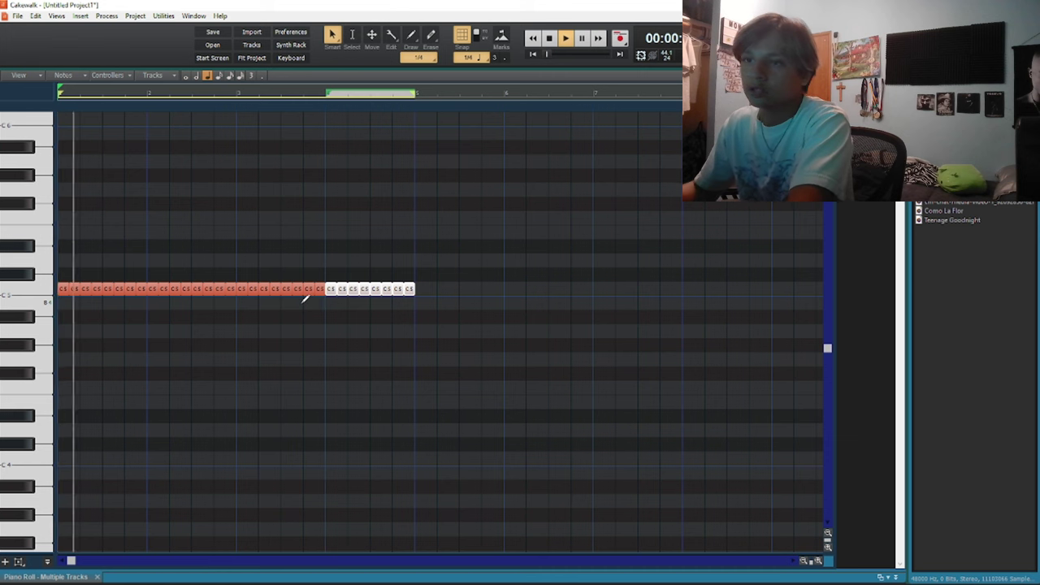
pyautogui.press('space')
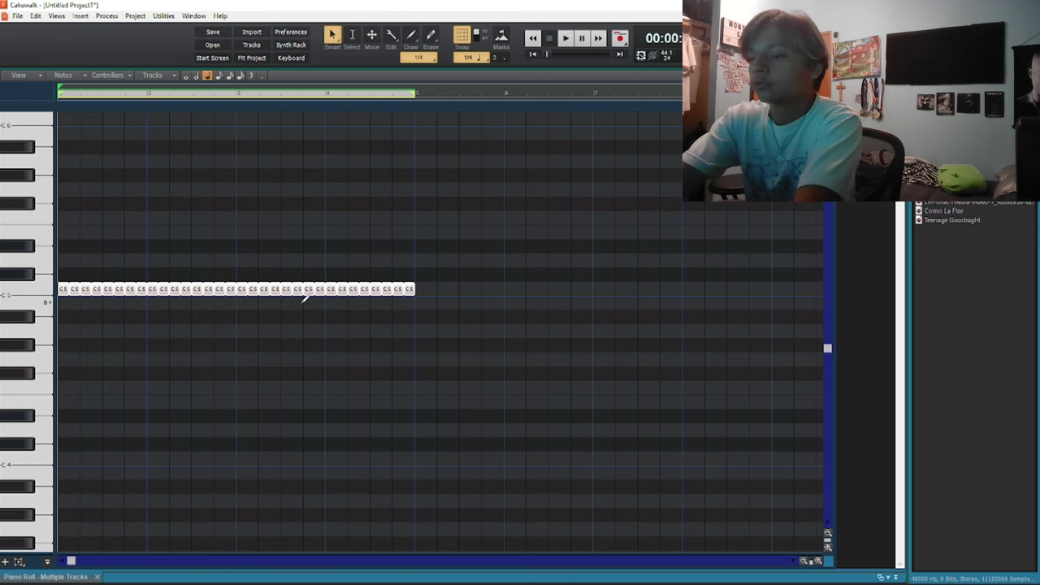
# Split the C5 hi-hat notes across the four measures into rapid repeats, comparing subdivisions by playing them back
pyautogui.click(305, 299)
pyautogui.press('space')
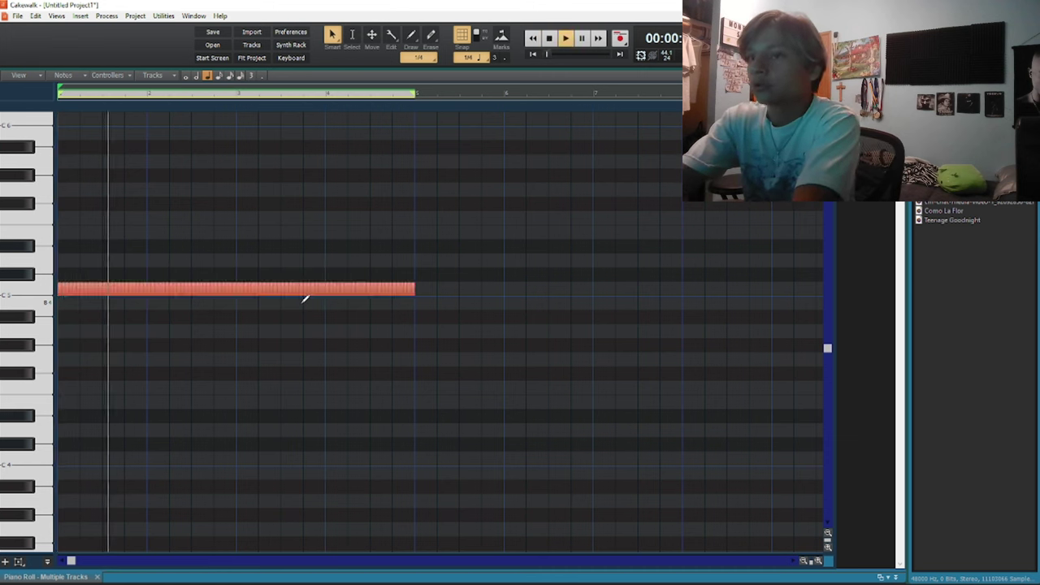
pyautogui.press('space')
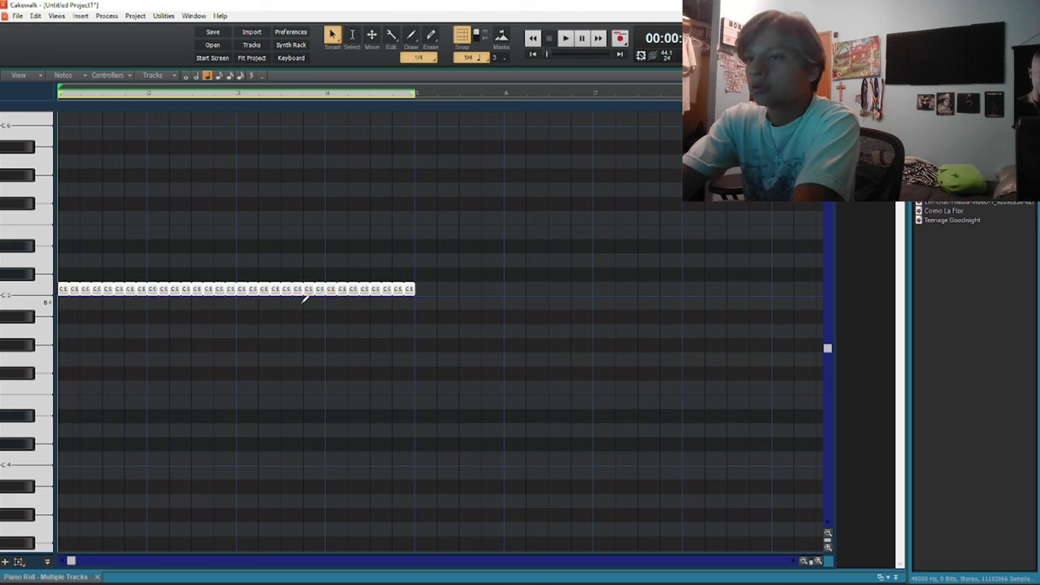
pyautogui.click(305, 298)
pyautogui.press('space')
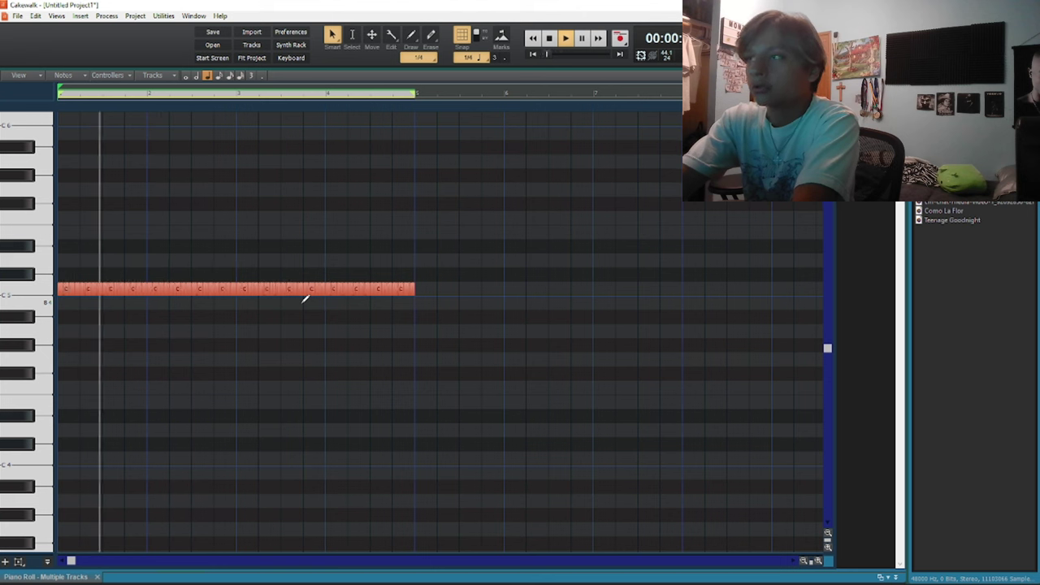
pyautogui.press('space')
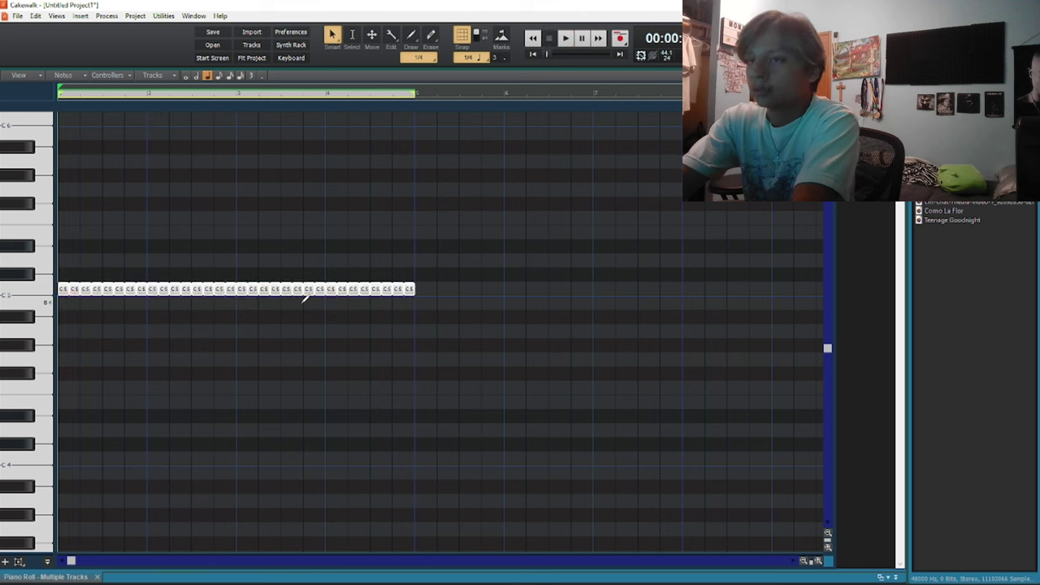
pyautogui.click(305, 298)
pyautogui.press('space')
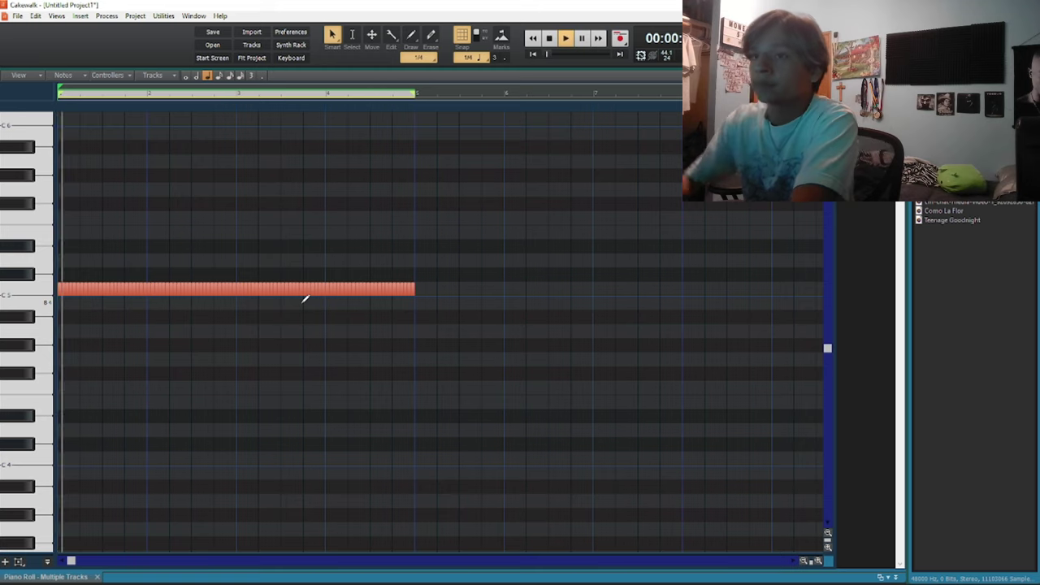
# Close the piano roll and bounce track 2's hi-hat clips into a single four-measure clip
pyautogui.press('d')
pyautogui.rightClick(382, 181)
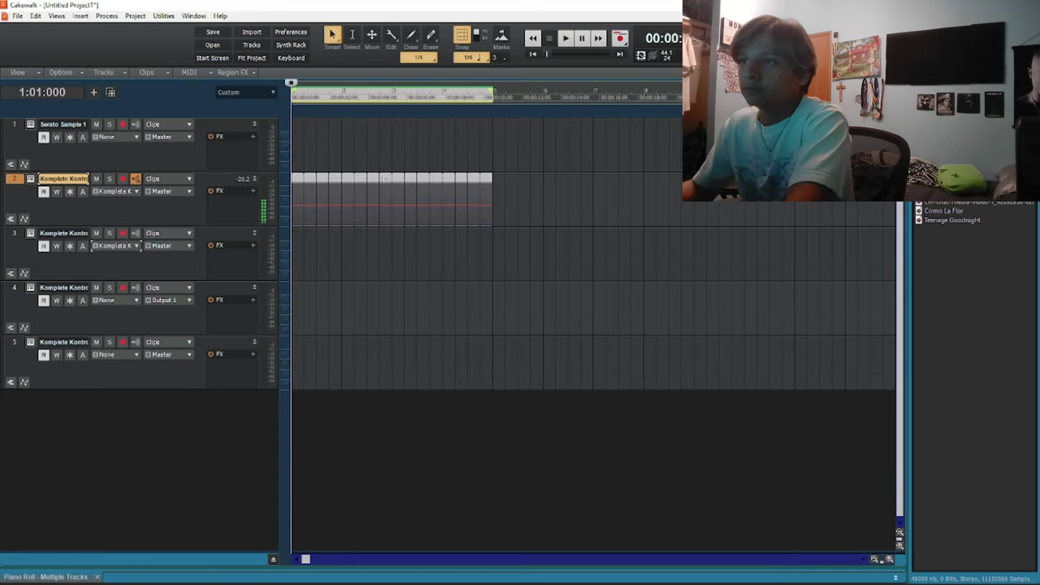
pyautogui.click(386, 315)
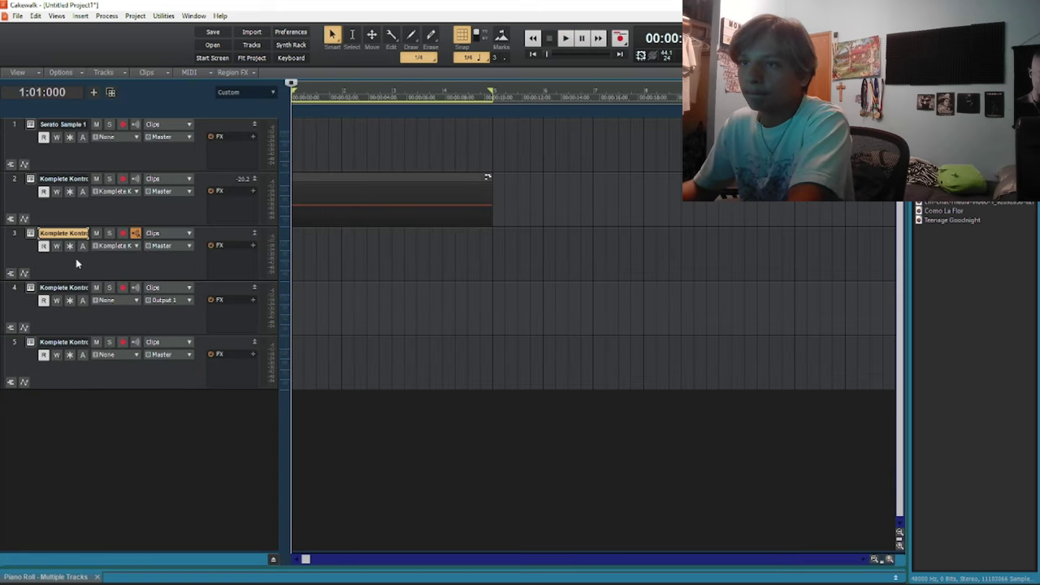
# Open Komplete Kontrol on track 3 and browse the D: drive's Production Legacy folder to the Studio Plug - California Hitz drum kit
pyautogui.click(32, 234)
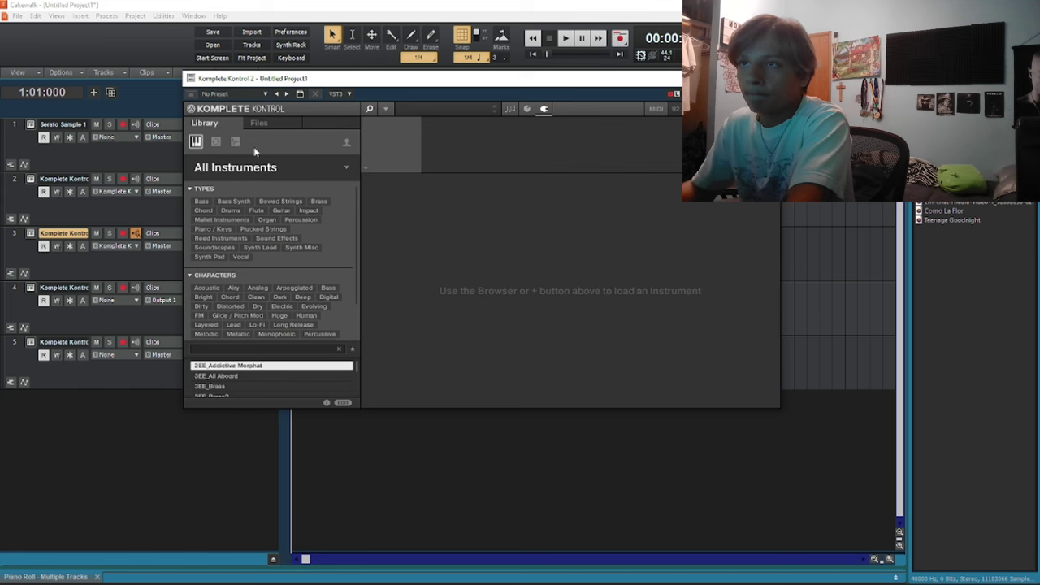
pyautogui.click(261, 111)
pyautogui.click(262, 122)
pyautogui.click(275, 126)
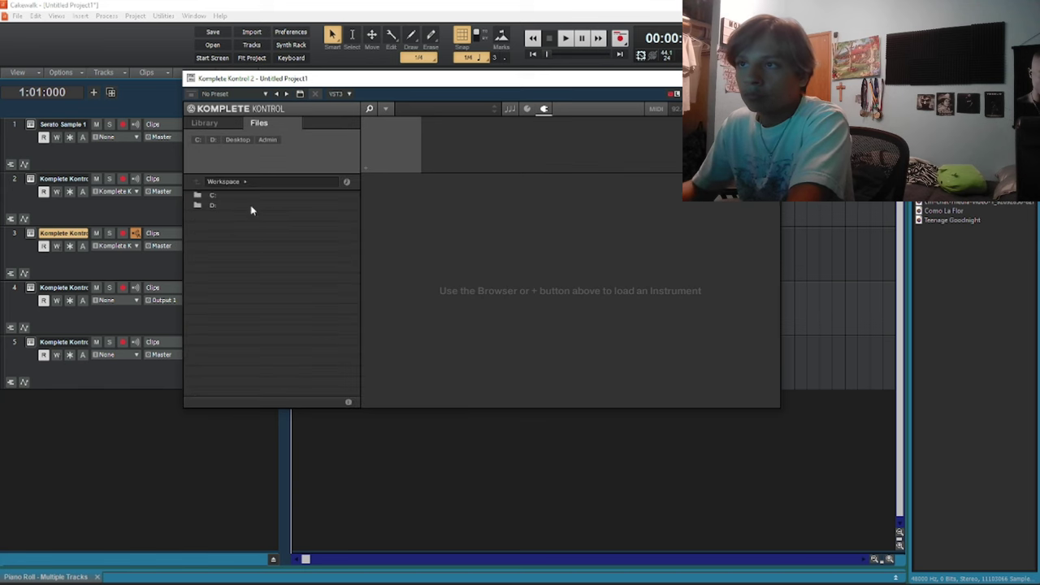
pyautogui.doubleClick(250, 207)
pyautogui.doubleClick(235, 248)
pyautogui.doubleClick(235, 227)
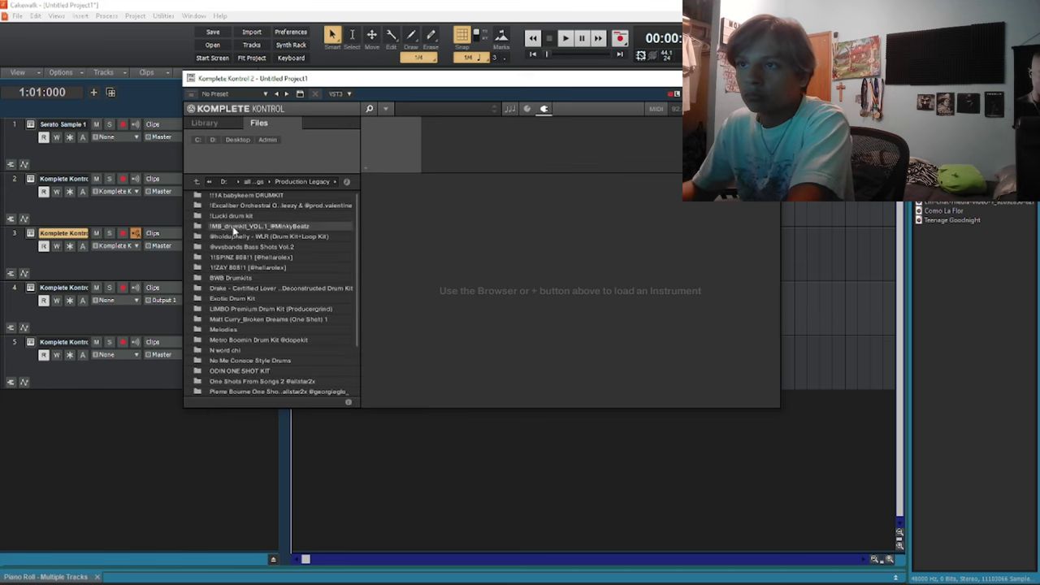
pyautogui.scroll(-2, 248, 366)
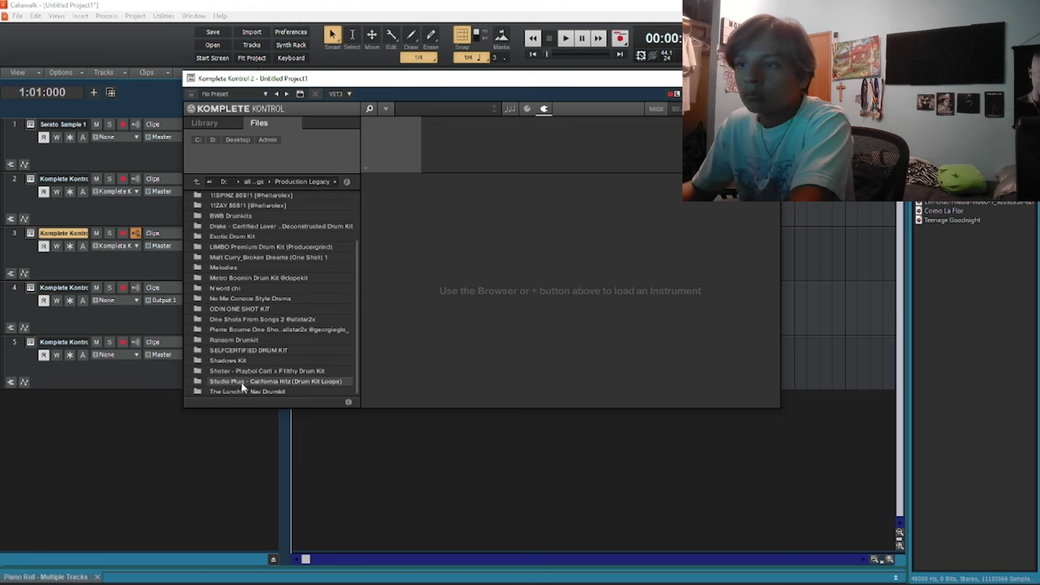
pyautogui.doubleClick(243, 381)
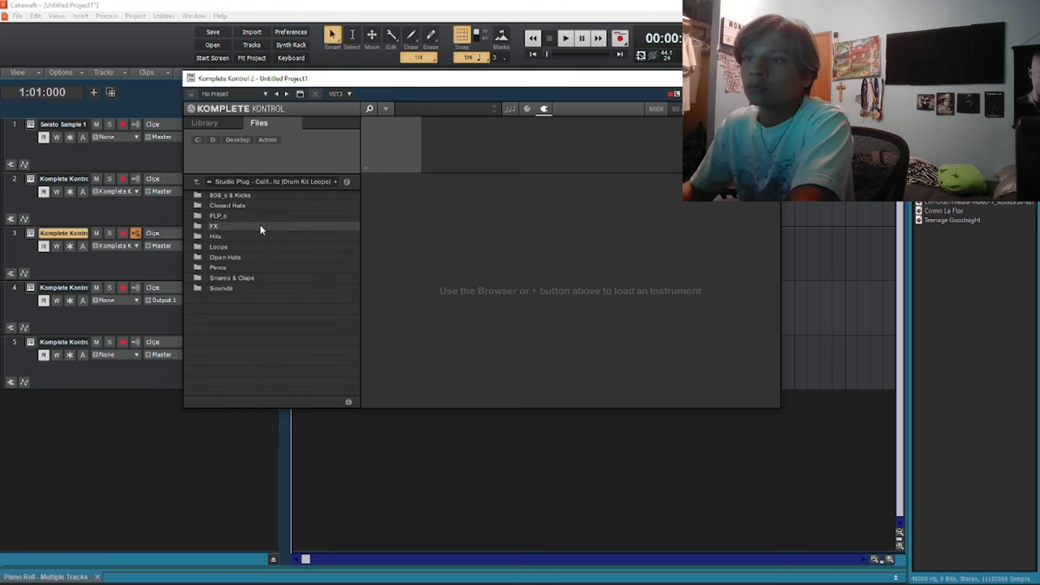
# Load CaHitz Bay Clap.wav from Snares & Claps into track 3's sampler and set its envelope type to ADSR
pyautogui.doubleClick(242, 277)
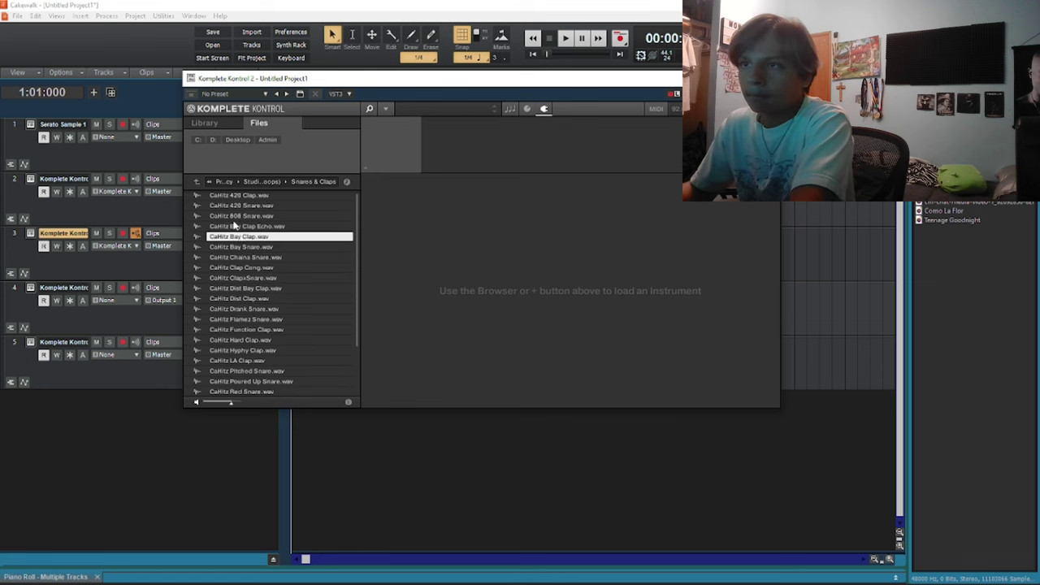
pyautogui.doubleClick(250, 237)
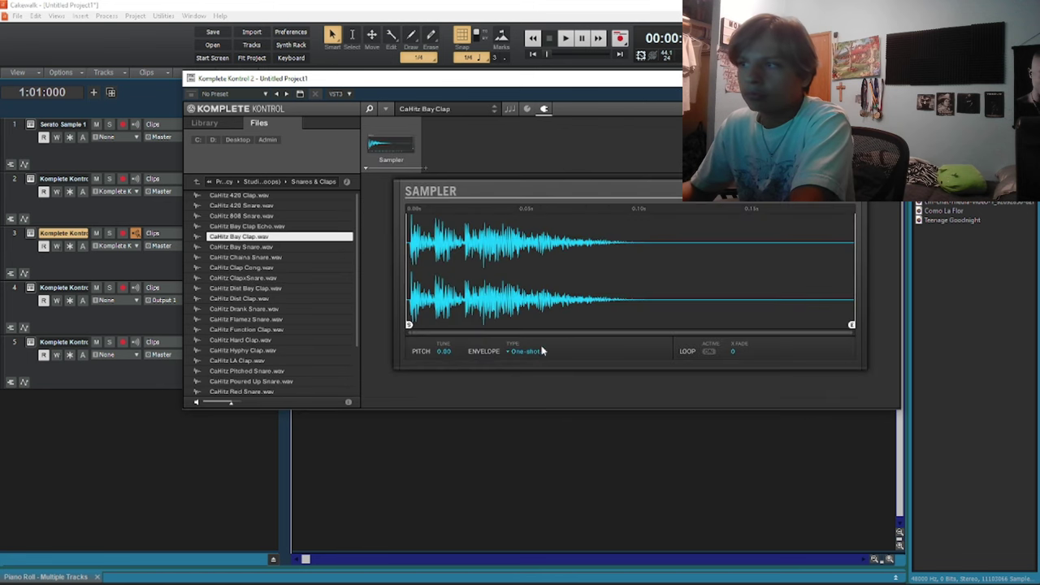
pyautogui.click(527, 388)
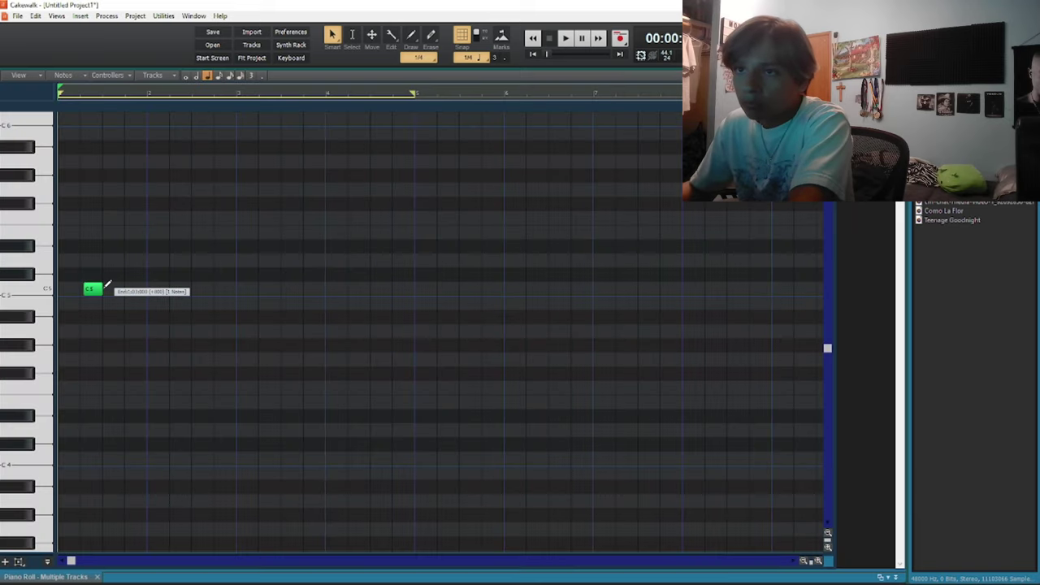
pyautogui.rightClick(103, 288)
pyautogui.click(95, 278)
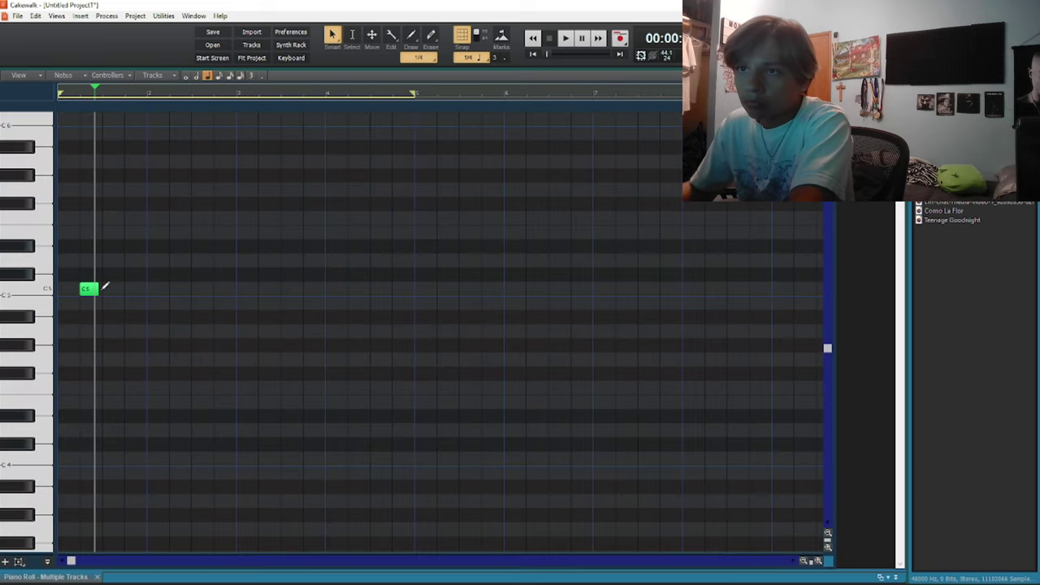
pyautogui.hotkey('ctrl', 'd')
pyautogui.moveTo(113, 289); pyautogui.dragTo(140, 288)
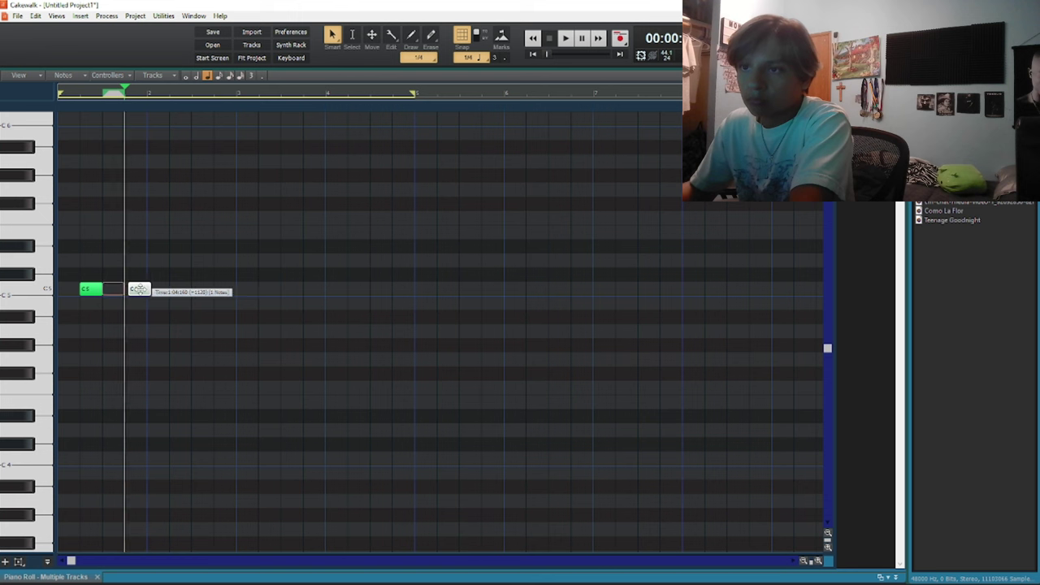
pyautogui.click(133, 289)
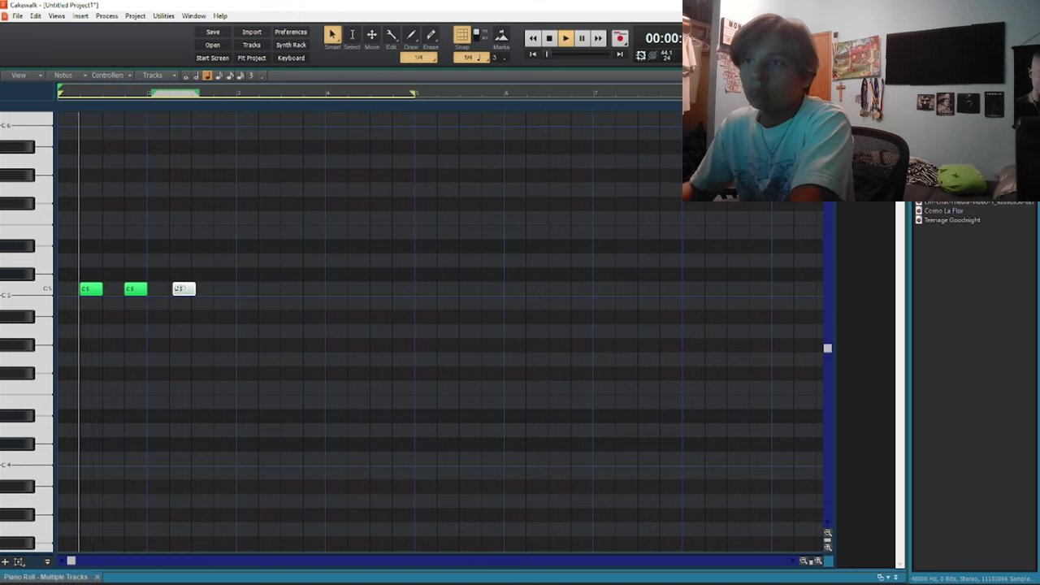
pyautogui.click(180, 289)
pyautogui.press('space')
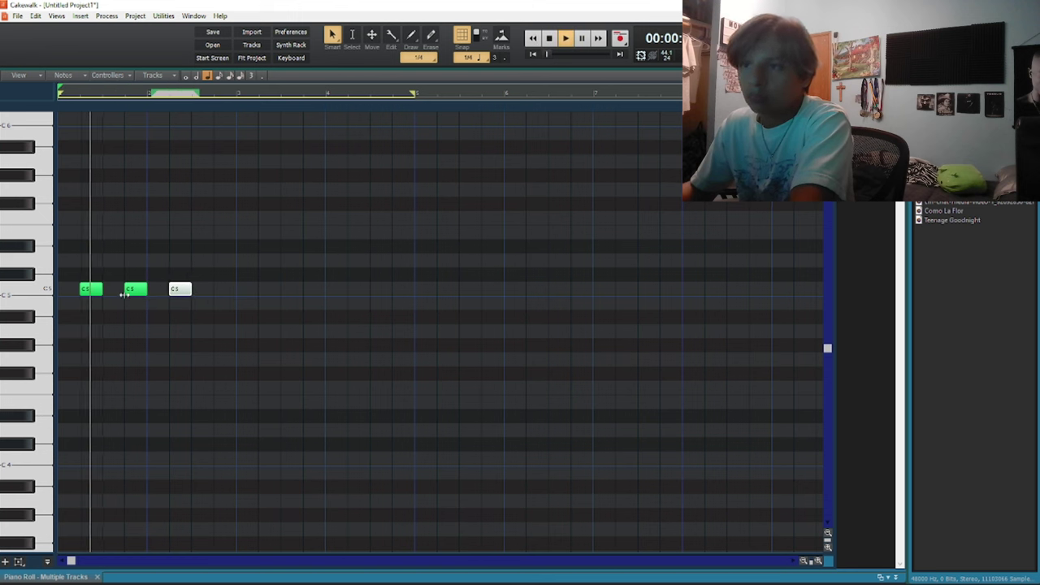
pyautogui.click(89, 290)
pyautogui.hotkey('ctrl', 'a')
pyautogui.press('Delete')
# Place a C5 clap note on beat 3 of each of measures 1 to 4 in track 3
pyautogui.click(114, 290)
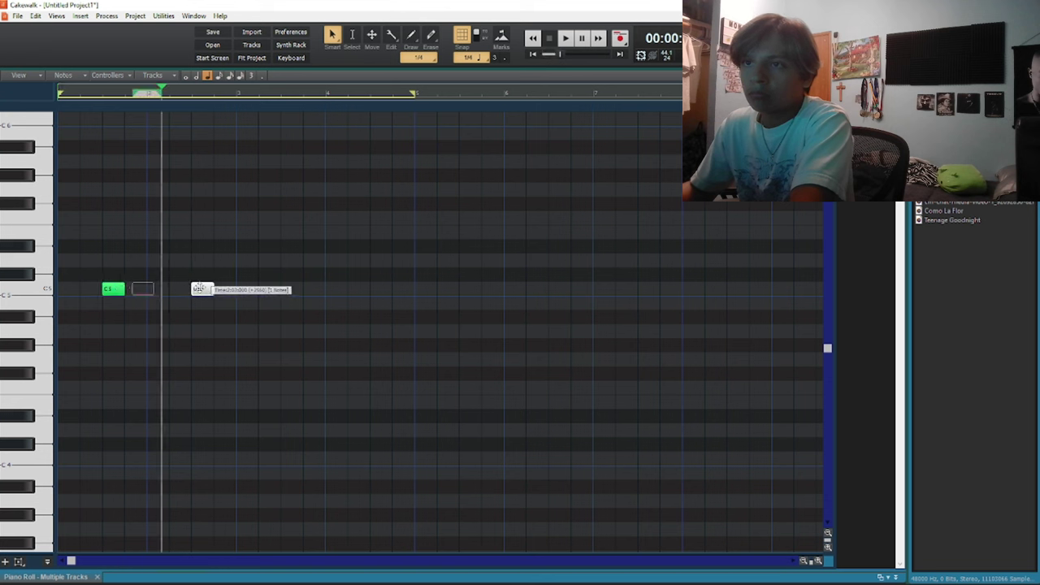
pyautogui.click(203, 289)
pyautogui.click(292, 289)
pyautogui.click(381, 289)
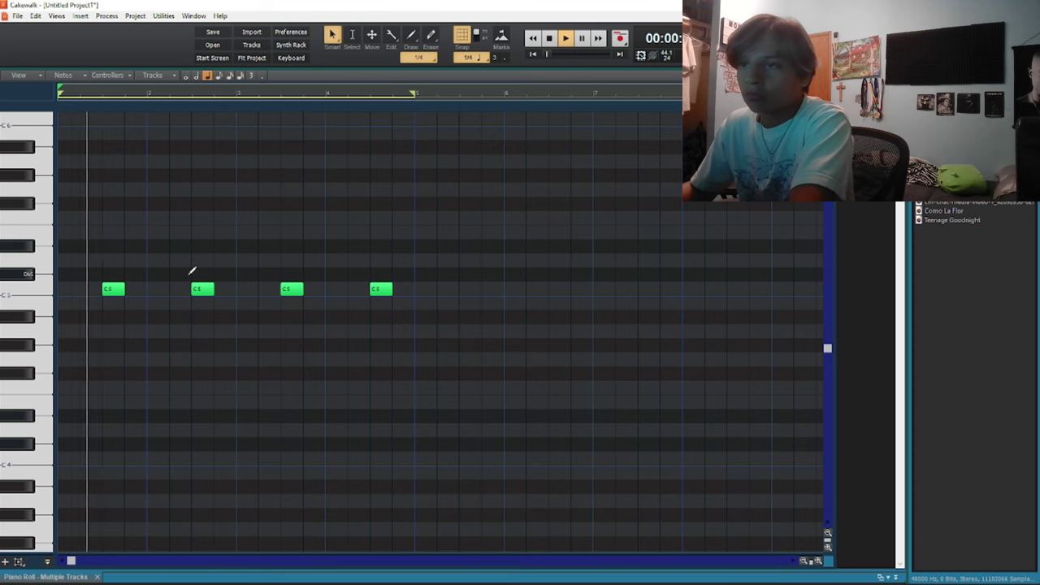
# Close the piano roll, stop playback and bounce the four clap clips on track 3 into one clip
pyautogui.press('d')
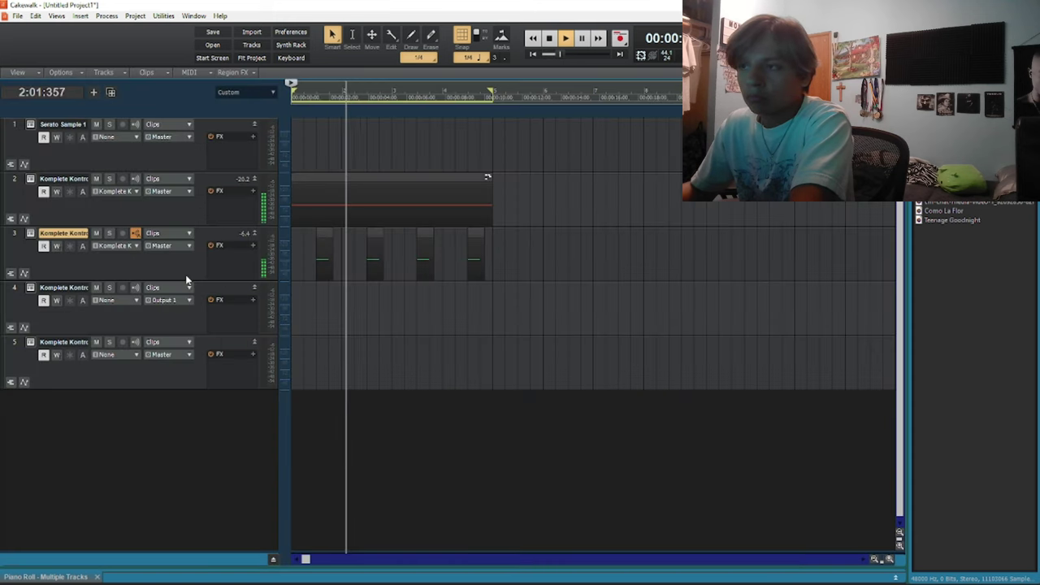
pyautogui.press('space')
pyautogui.moveTo(302, 264); pyautogui.dragTo(537, 269)
pyautogui.rightClick(424, 265)
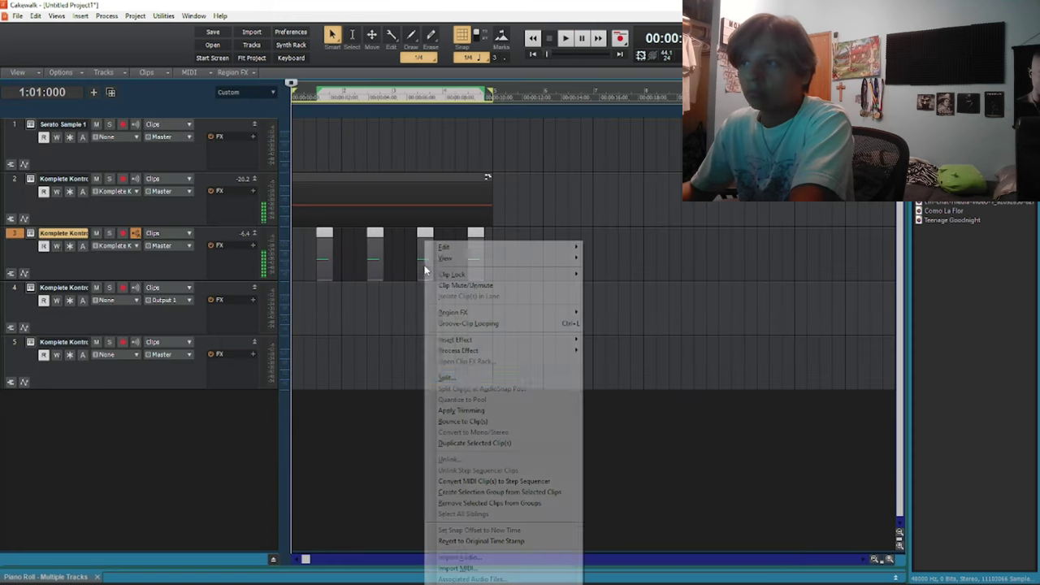
pyautogui.click(464, 422)
# Delete all the C5 hi-hat notes in measures 1 to 4 of track 2
pyautogui.doubleClick(345, 210)
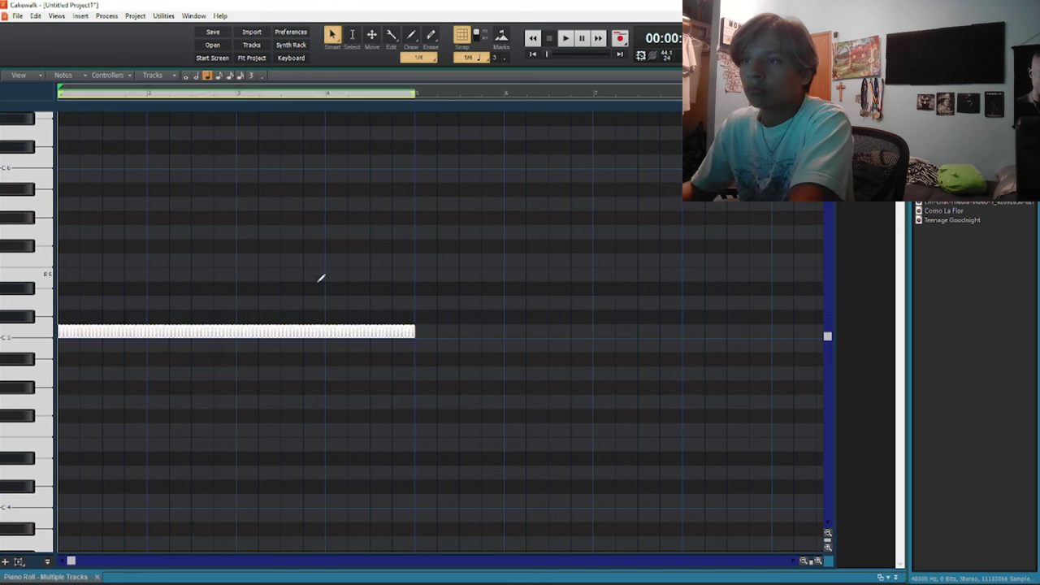
pyautogui.click(319, 331)
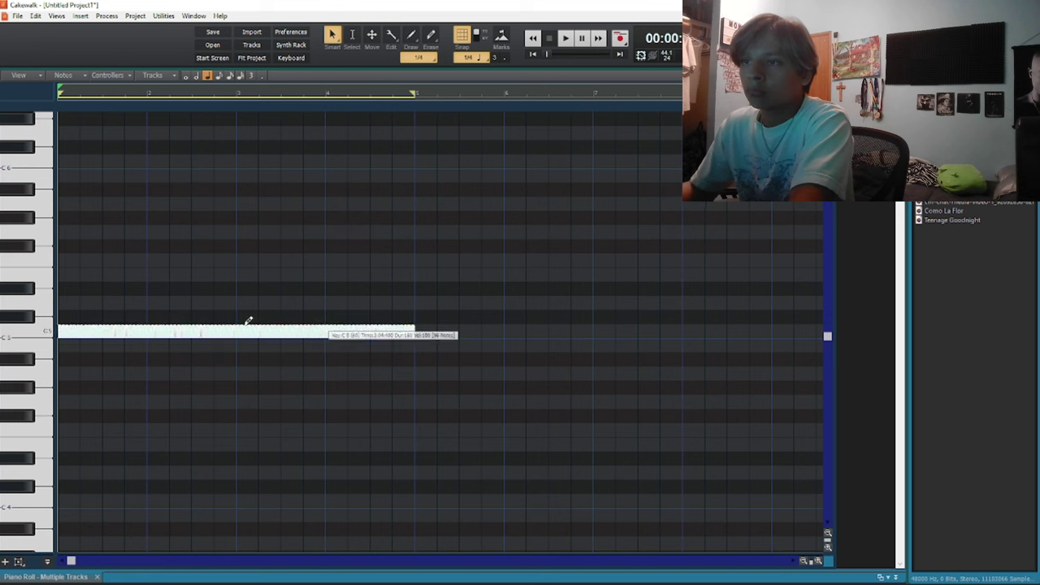
pyautogui.press('Delete')
pyautogui.press('d')
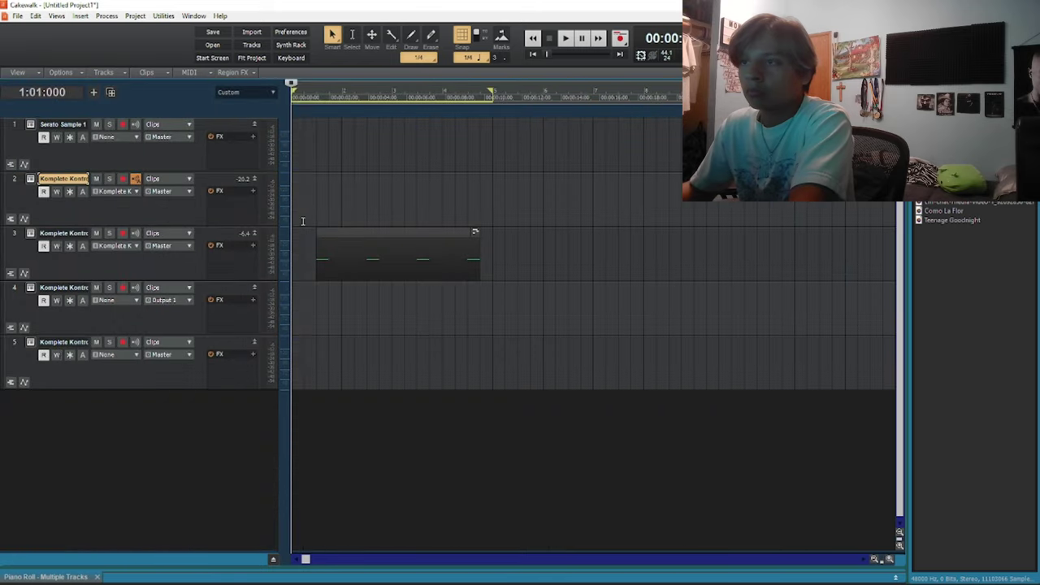
# Fill measures 1 to 4 of track 2 with C5 eighth-note hi-hats and stop playback
pyautogui.click(303, 221)
pyautogui.press('d')
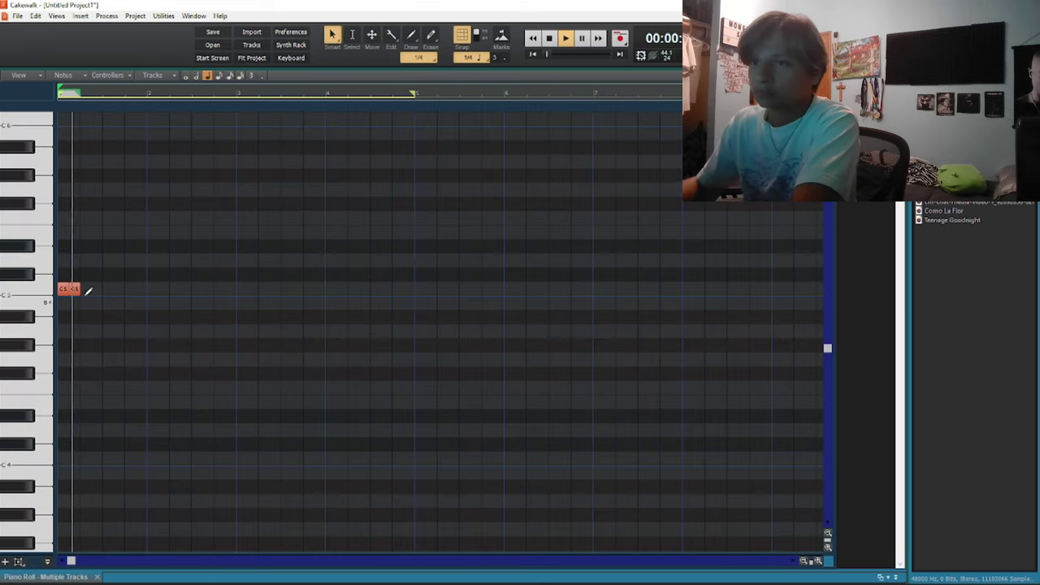
pyautogui.moveTo(88, 290)
pyautogui.mouseDown()
pyautogui.moveTo(244, 297)
pyautogui.moveTo(395, 274)
pyautogui.moveTo(378, 265)
pyautogui.mouseUp()
pyautogui.press('space')
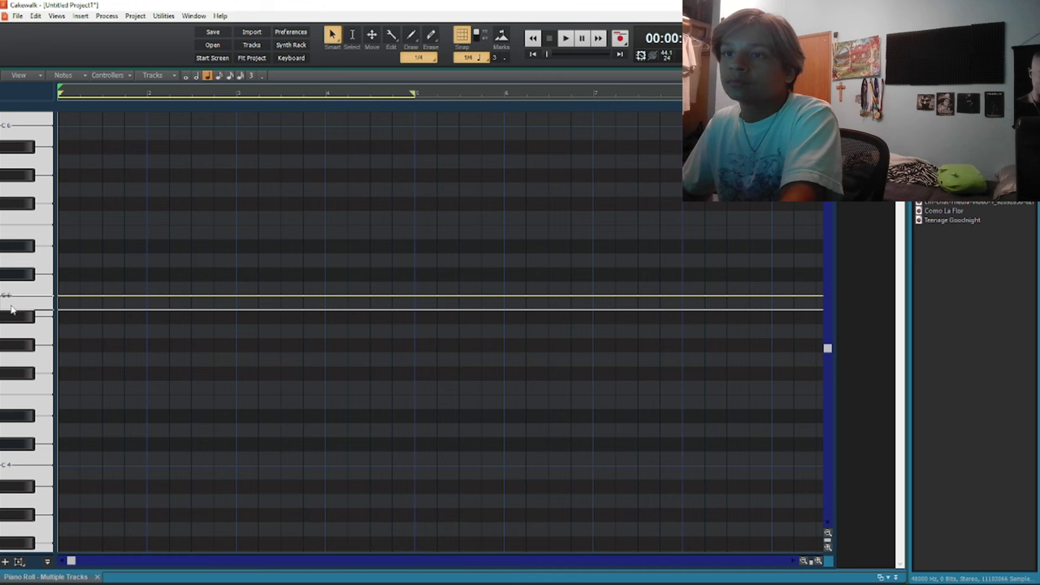
# Place a full-measure B4 note in measure 1 and a full-measure Db5 note in measure 2 on track 1
pyautogui.press('space')
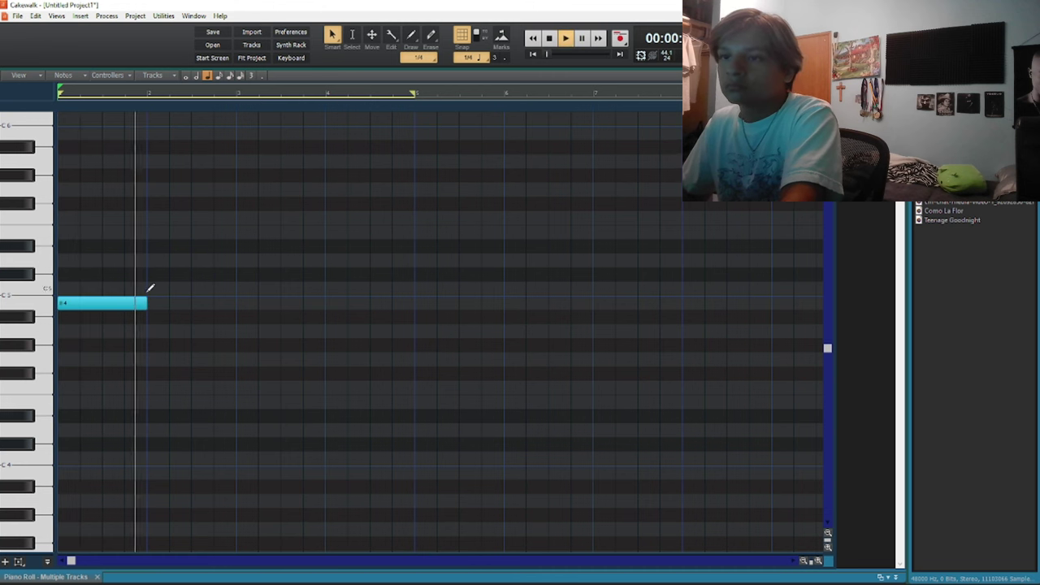
pyautogui.moveTo(149, 288); pyautogui.dragTo(241, 290)
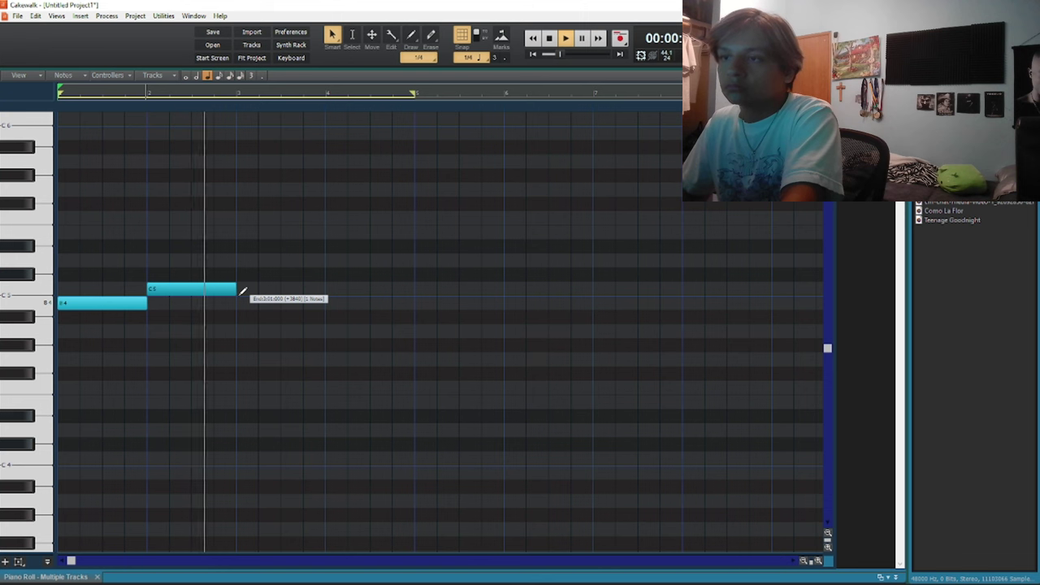
pyautogui.moveTo(200, 288); pyautogui.dragTo(201, 277)
pyautogui.press('space')
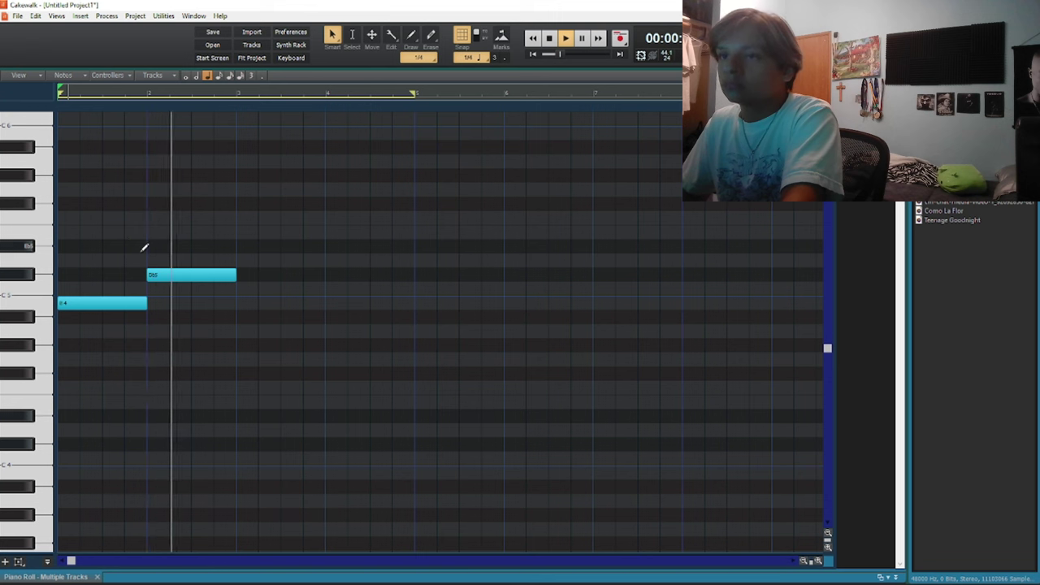
# Duplicate both of track 1's notes into measures 3 and 4, play the pattern and return to the track view
pyautogui.hotkey('ctrl', 'a')
pyautogui.hotkey('ctrl', 'd')
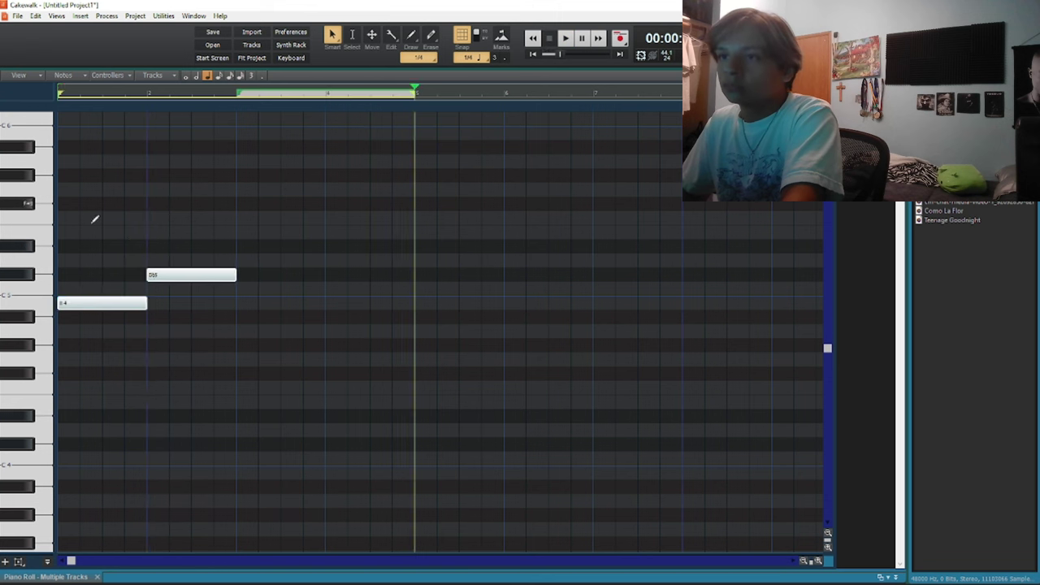
pyautogui.press('space')
pyautogui.click(124, 242)
pyautogui.press('space')
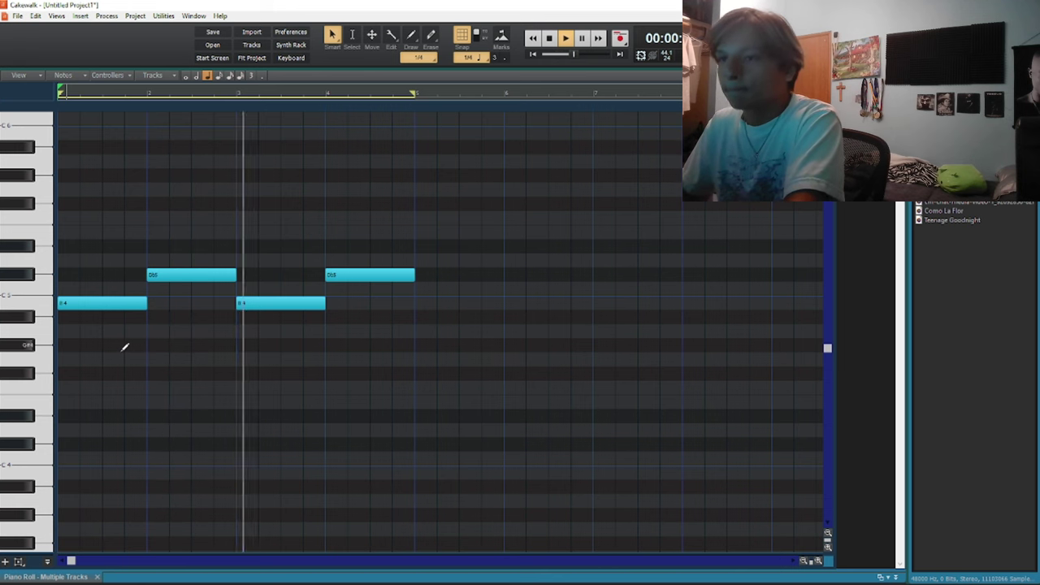
pyautogui.press('d')
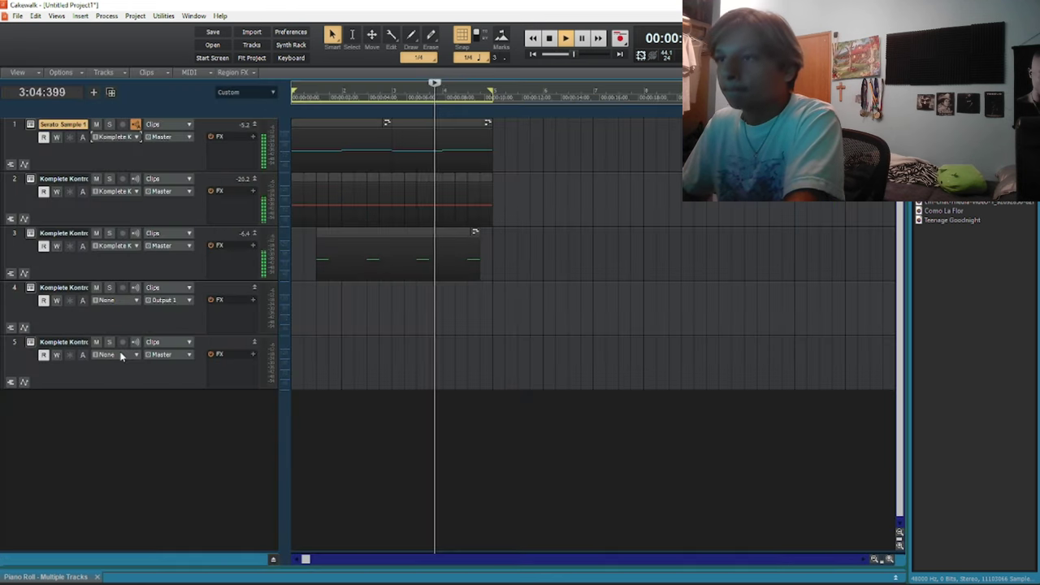
# Route track 4's output to Master and set its input to Komplete Kontrol
pyautogui.click(120, 321)
pyautogui.click(165, 300)
pyautogui.click(218, 340)
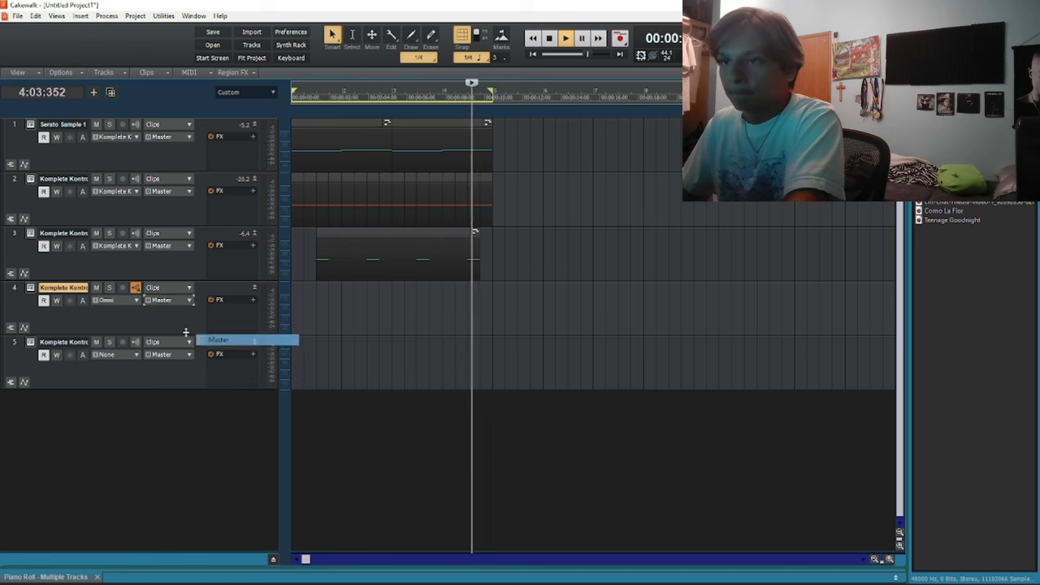
pyautogui.click(130, 303)
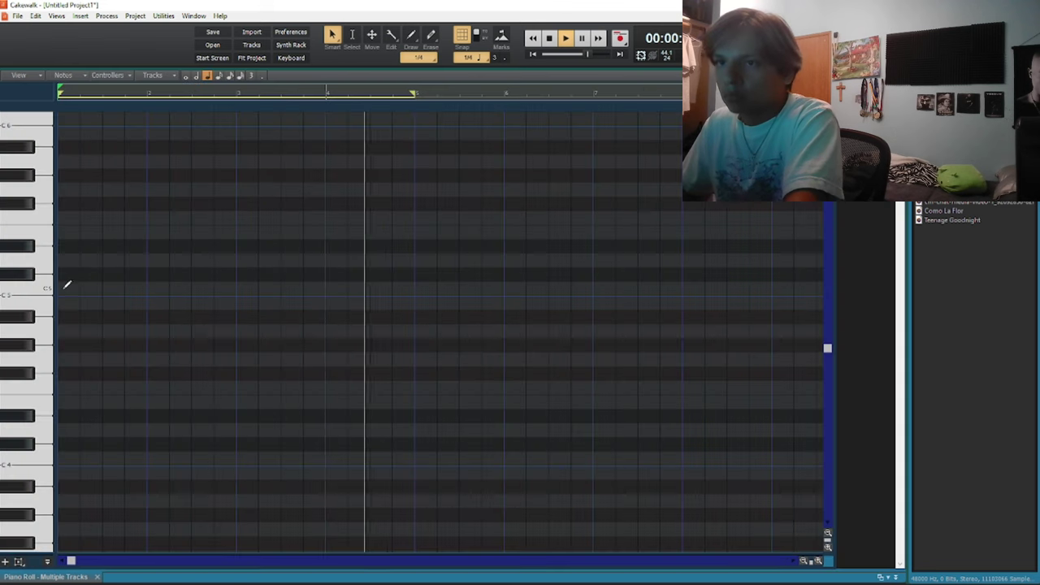
# Place C5 notes on track 4 at beat 1 of measures 1 and 3 and beat 2 of measures 2 and 4
pyautogui.click(65, 287)
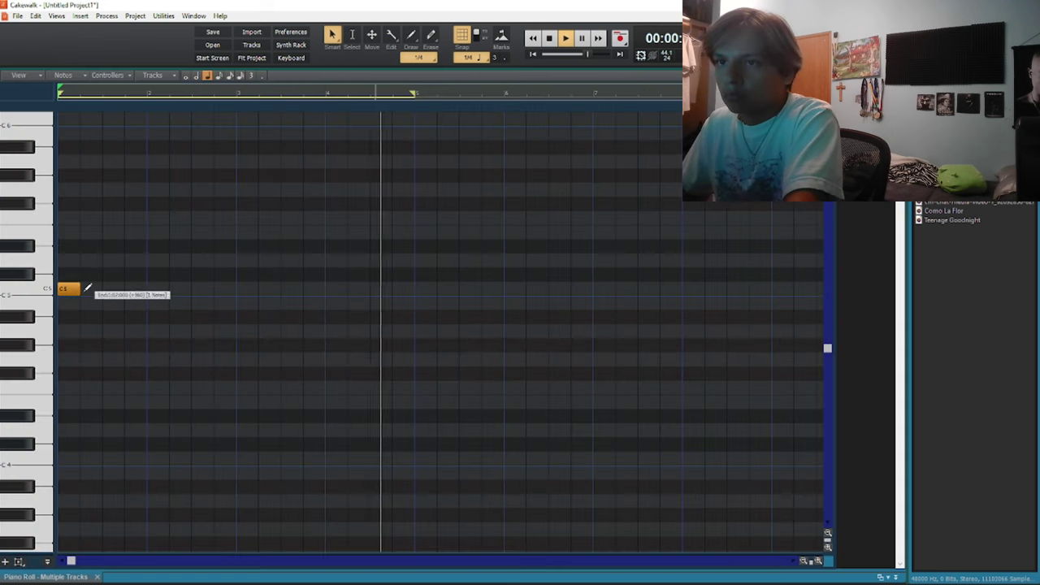
pyautogui.moveTo(145, 553); pyautogui.dragTo(144, 382)
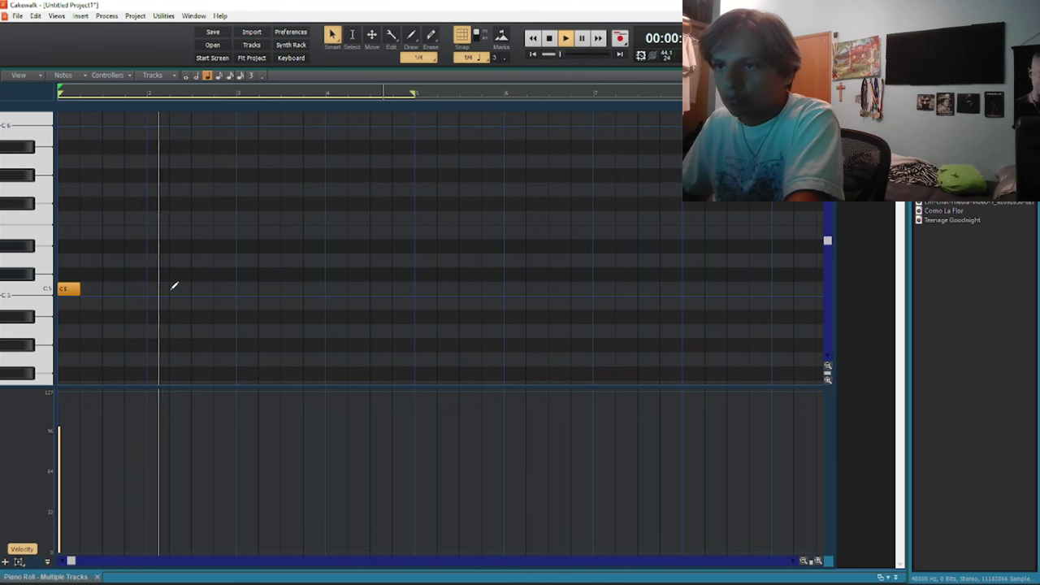
pyautogui.click(173, 286)
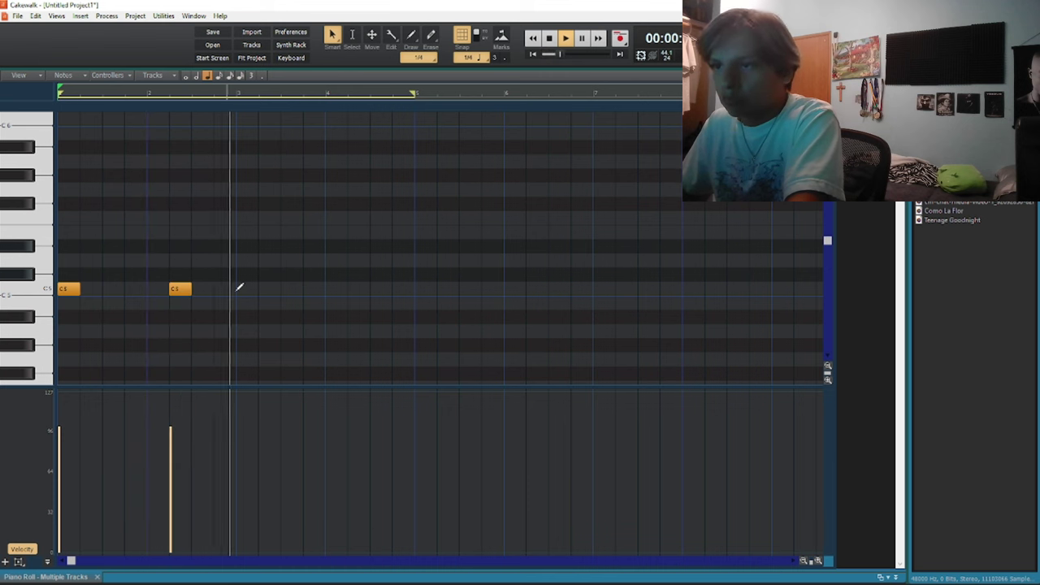
pyautogui.click(240, 287)
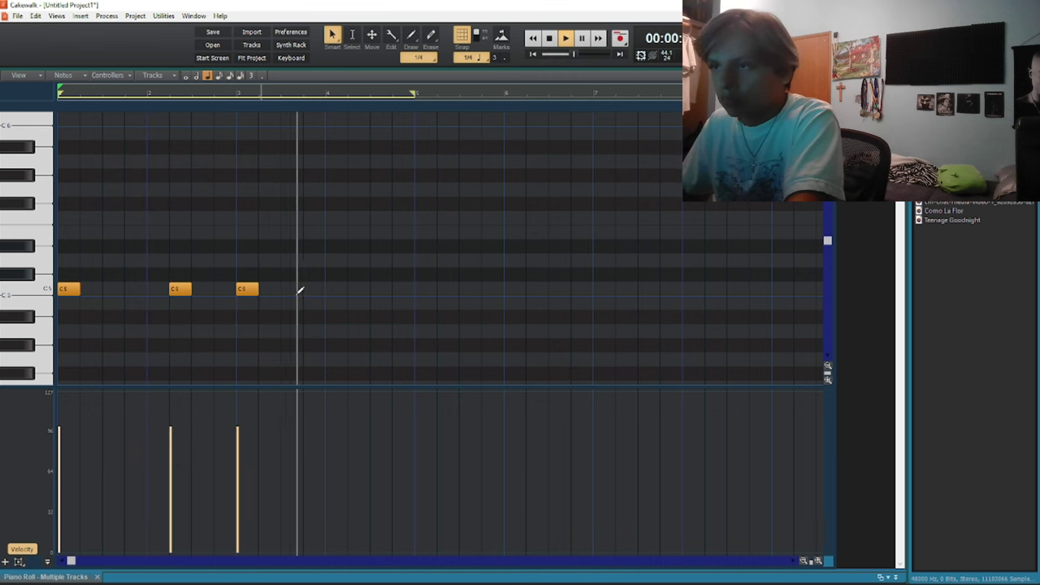
pyautogui.click(350, 288)
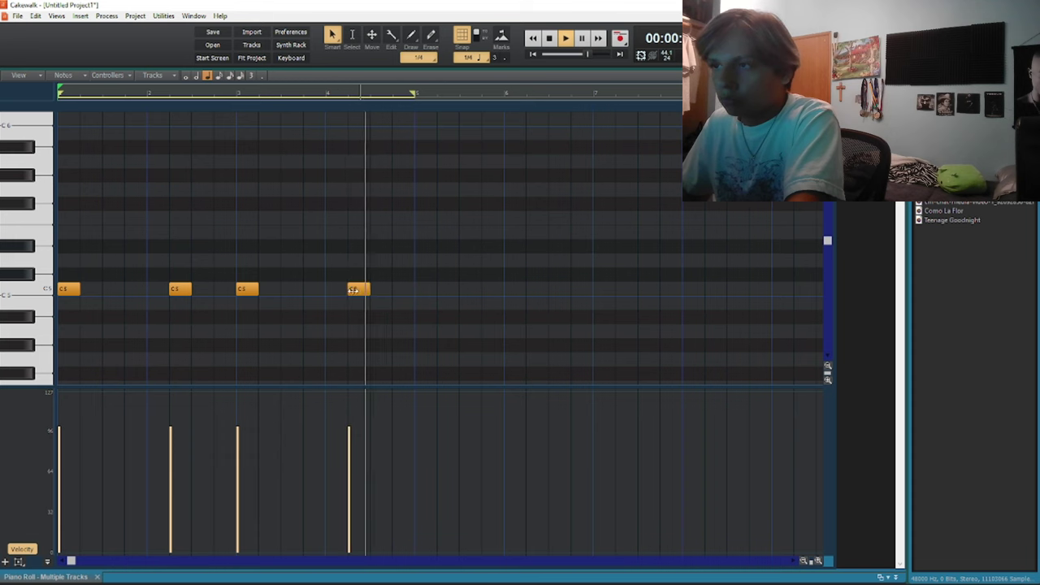
pyautogui.click(226, 214)
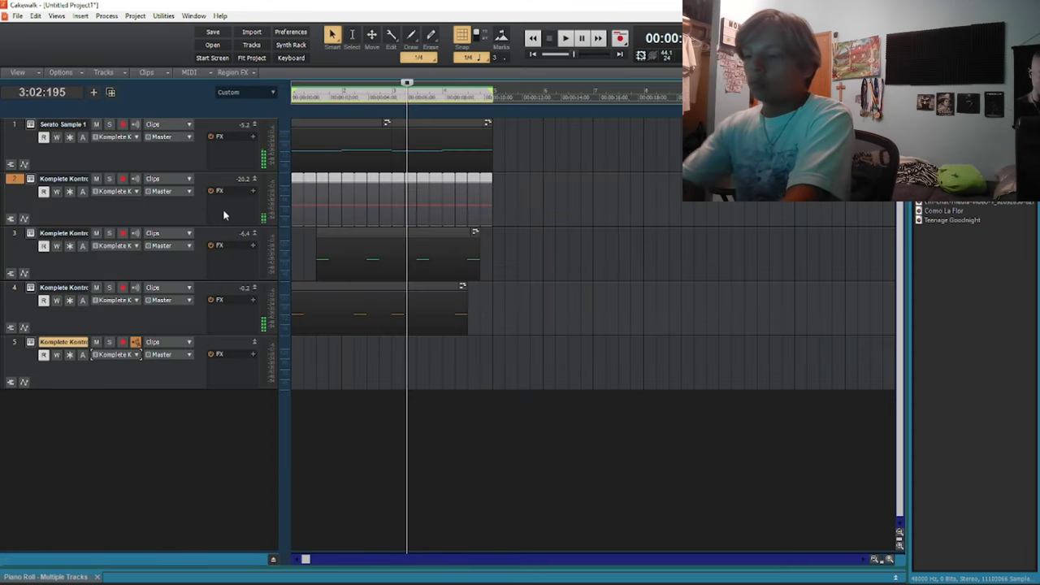
# Play the beat from the start, then bounce the clips on tracks 1 to 4
pyautogui.click(224, 214)
pyautogui.press('space')
pyautogui.press('w')
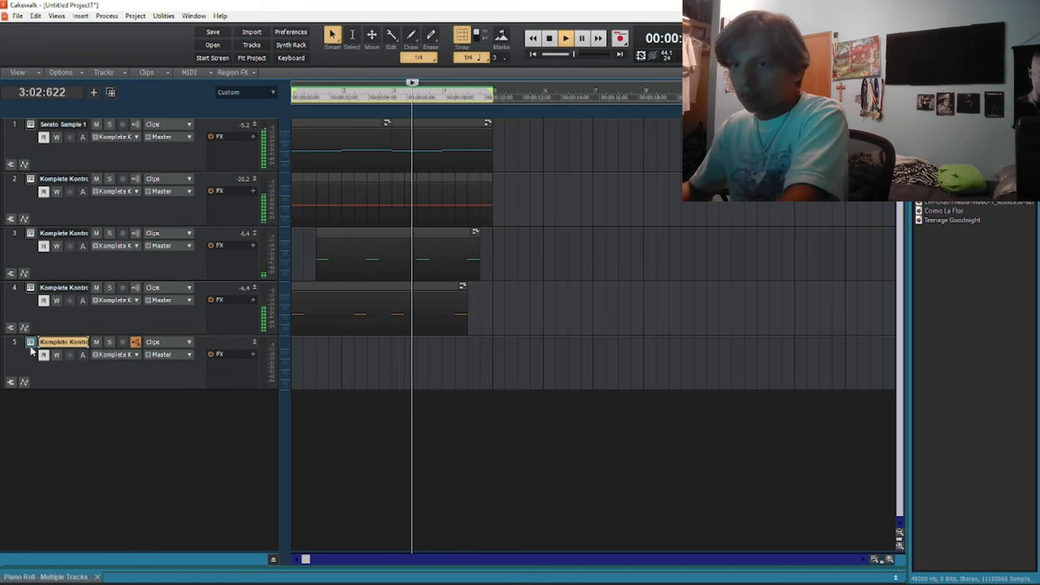
pyautogui.press('space')
pyautogui.moveTo(393, 342); pyautogui.dragTo(534, 161)
pyautogui.moveTo(485, 336); pyautogui.dragTo(290, 121)
pyautogui.rightClick(323, 203)
pyautogui.click(373, 386)
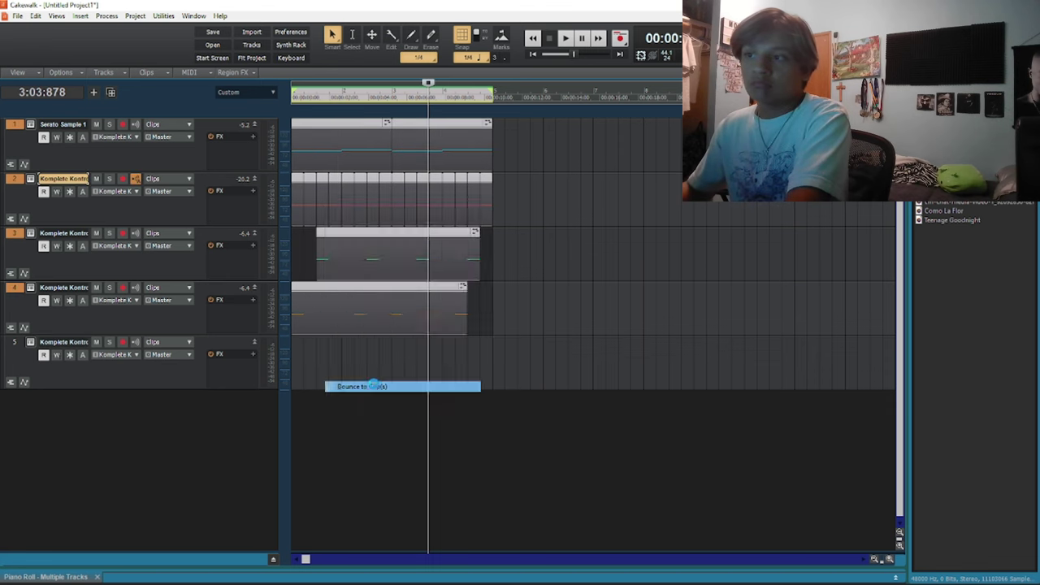
# Duplicate the four tracks' clips into measures 5 to 8 and play the arrangement from the start
pyautogui.hotkey('ctrl', 'd')
pyautogui.click(567, 208)
pyautogui.press('Delete')
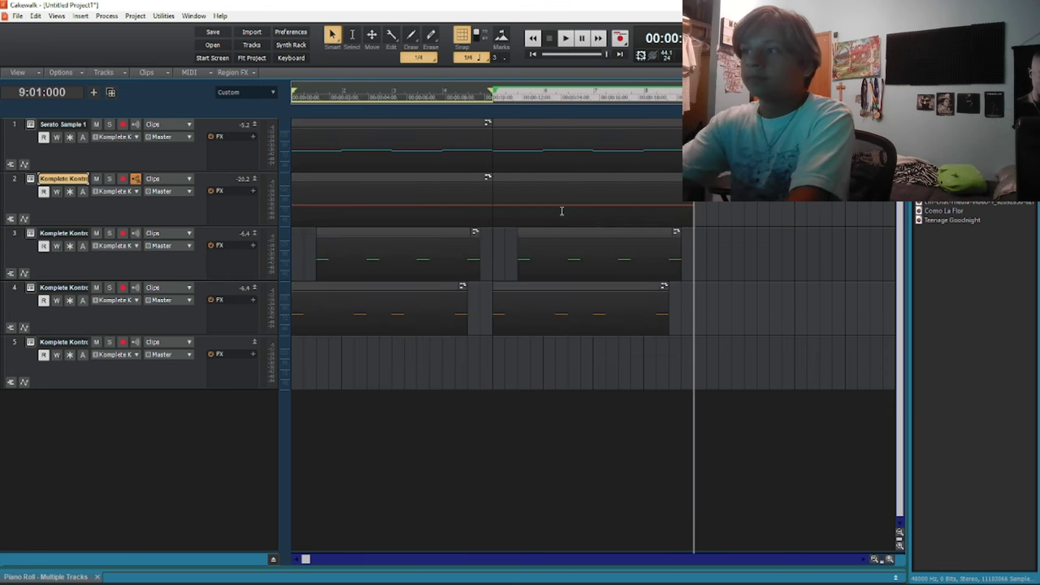
pyautogui.press('Home')
pyautogui.press('space')
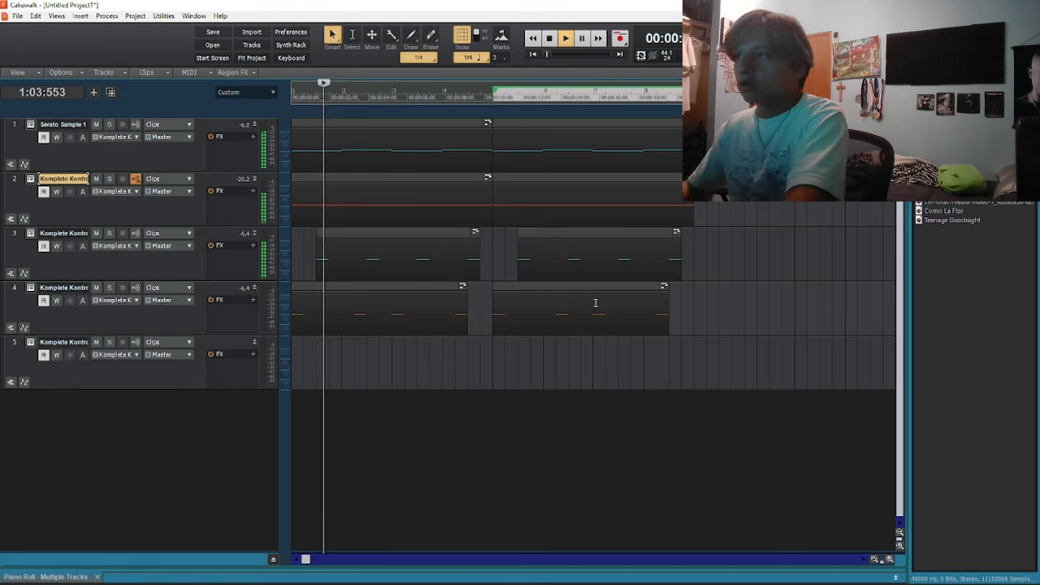
# Select the duplicated clips in measures 5 to 8 on tracks 1 to 4 and open Komplete Kontrol on track 5
pyautogui.rightClick(587, 338)
pyautogui.moveTo(542, 149); pyautogui.dragTo(647, 360)
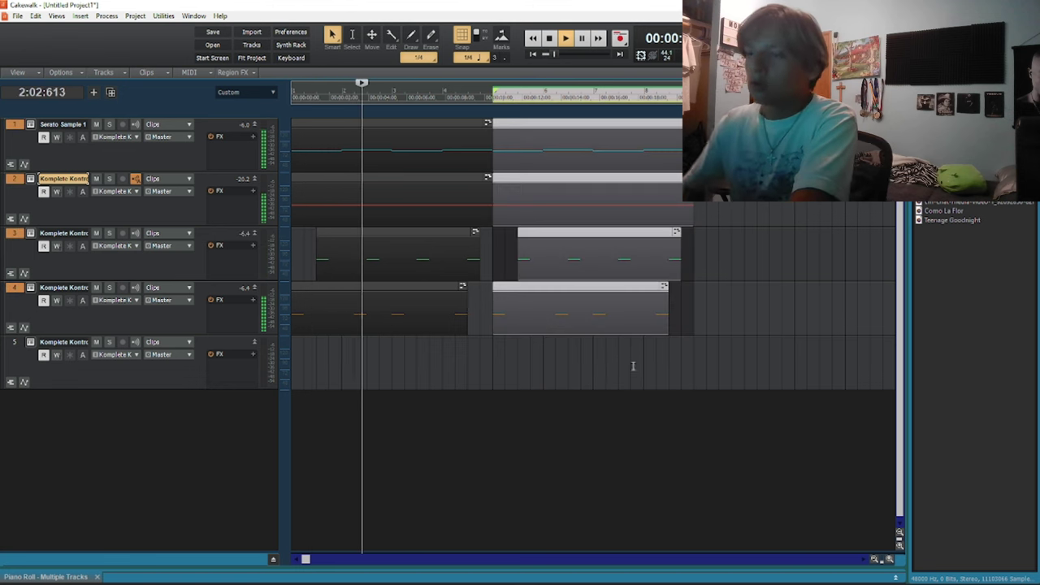
pyautogui.click(104, 380)
pyautogui.click(30, 342)
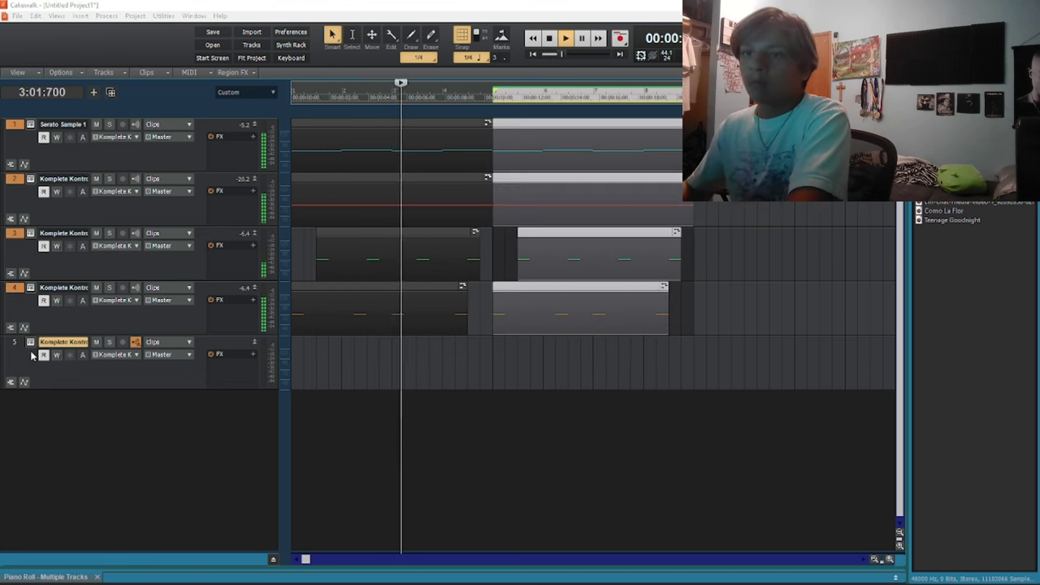
# Browse the D: drive's all sample things > Production Legacy folder to the Studio Plug - California Hitz drum kit for track 5
pyautogui.click(259, 124)
pyautogui.doubleClick(220, 206)
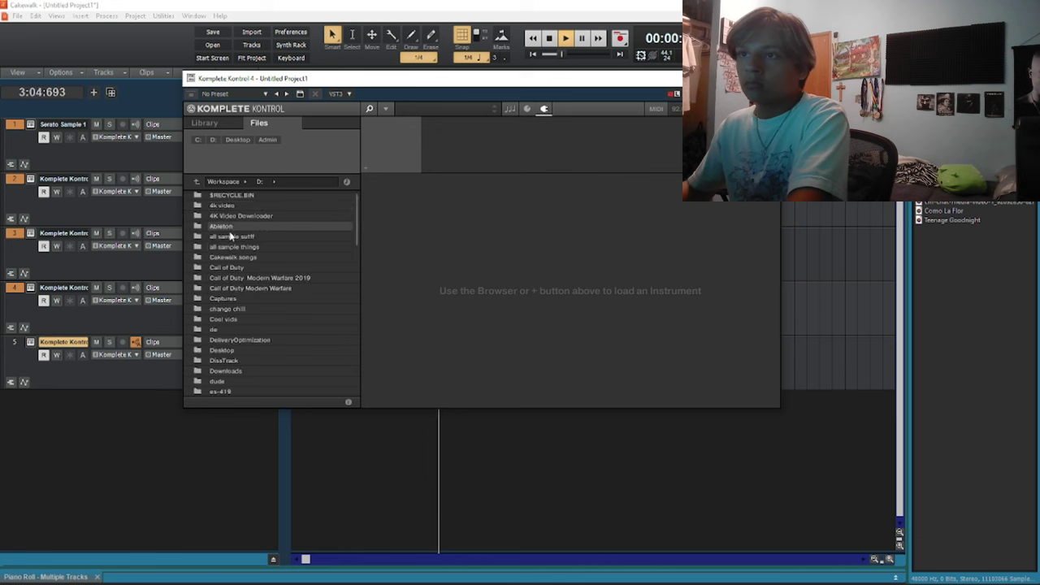
pyautogui.doubleClick(244, 247)
pyautogui.doubleClick(234, 225)
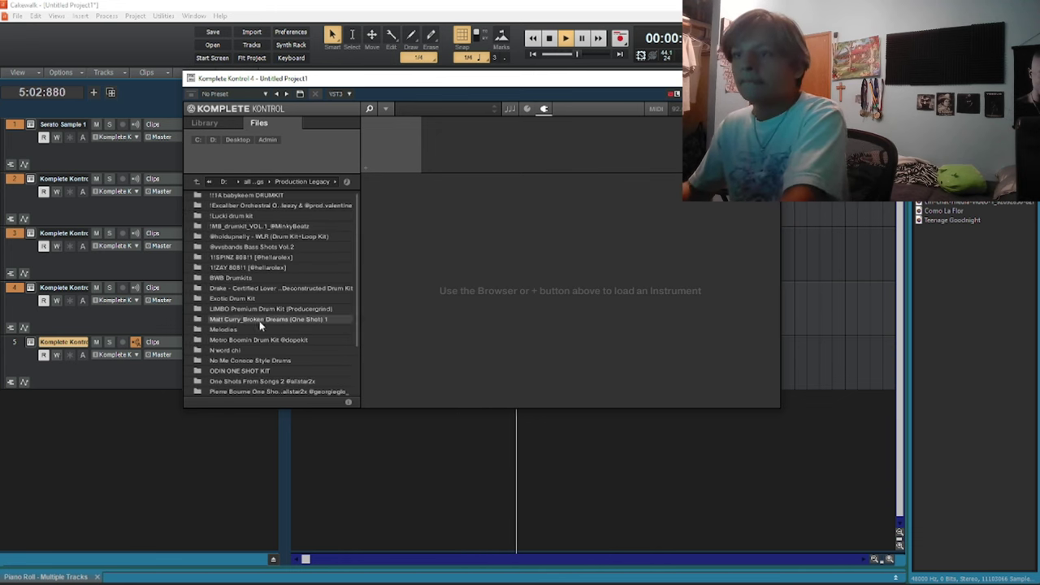
pyautogui.scroll(-2, 252, 358)
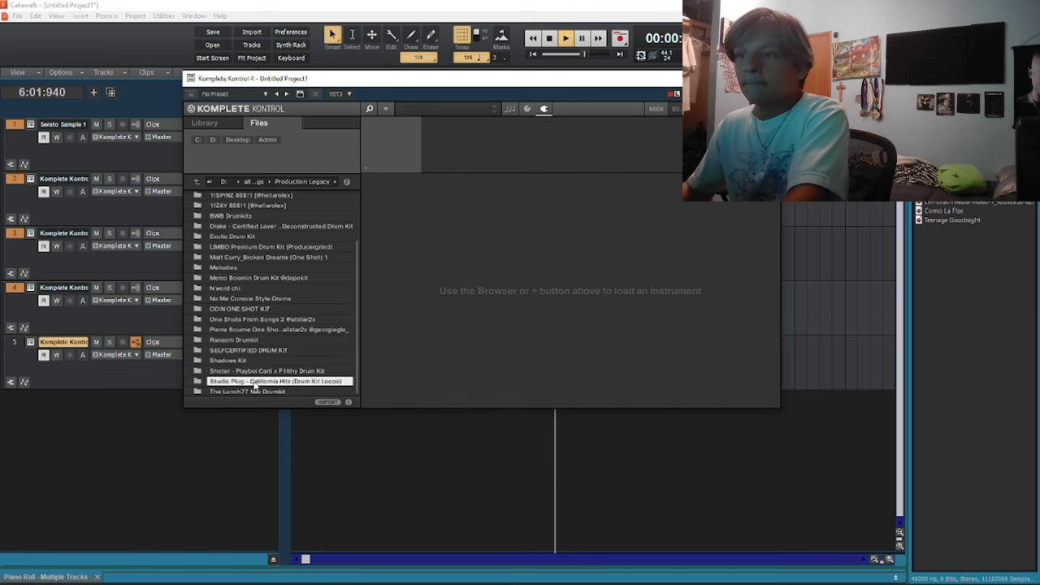
pyautogui.doubleClick(253, 381)
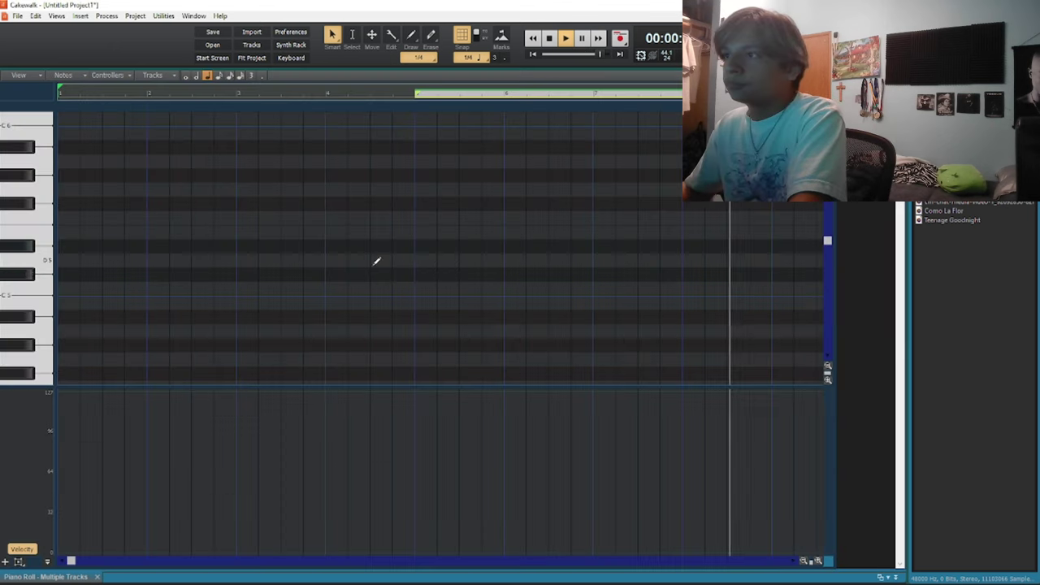
# Place C5 notes on beat 1 of measures 5 and 7 in track 5 and slightly lower their velocity
pyautogui.click(422, 288)
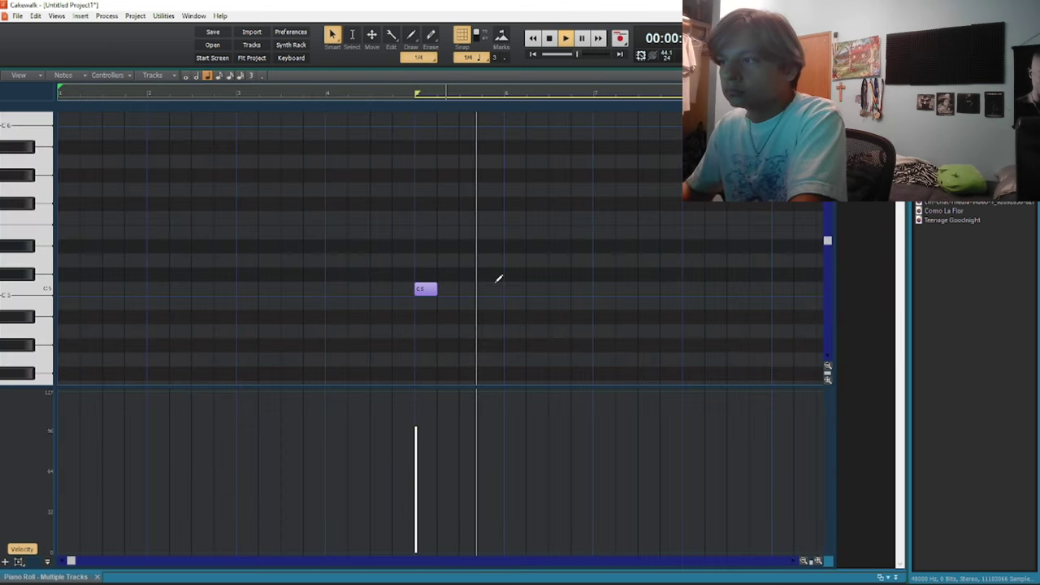
pyautogui.click(597, 288)
pyautogui.hotkey('ctrl', 'a')
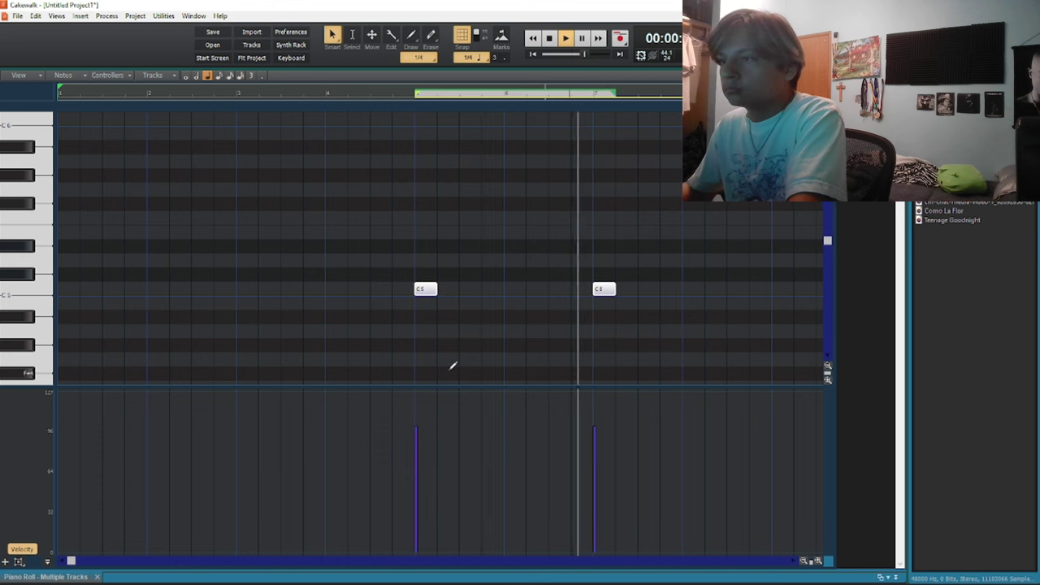
pyautogui.moveTo(415, 425); pyautogui.dragTo(417, 434)
pyautogui.click(416, 379)
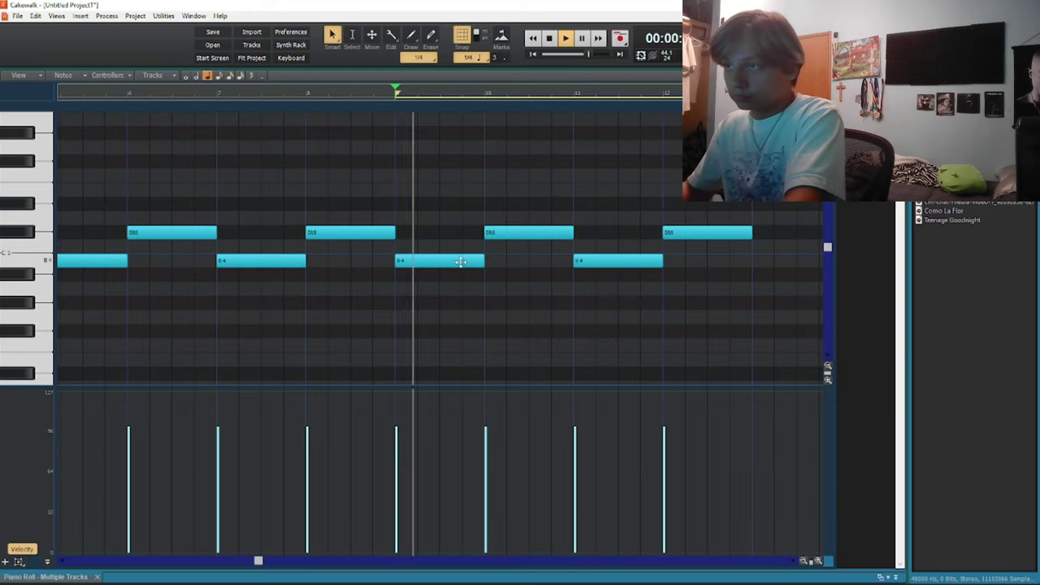
# Replace the B4 and Db5 notes in measures 9 and 10 of track 1 with one F5 note spanning both measures
pyautogui.scroll(2, 448, 200)
pyautogui.click(465, 179)
pyautogui.moveTo(464, 184); pyautogui.dragTo(465, 212)
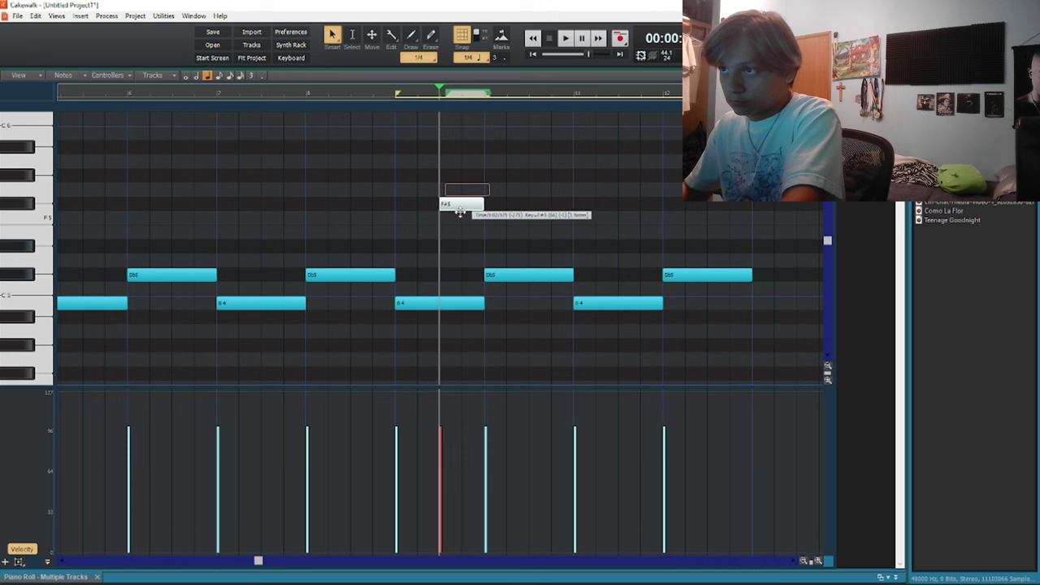
pyautogui.moveTo(459, 212); pyautogui.dragTo(485, 221)
pyautogui.rightClick(451, 305)
pyautogui.press('space')
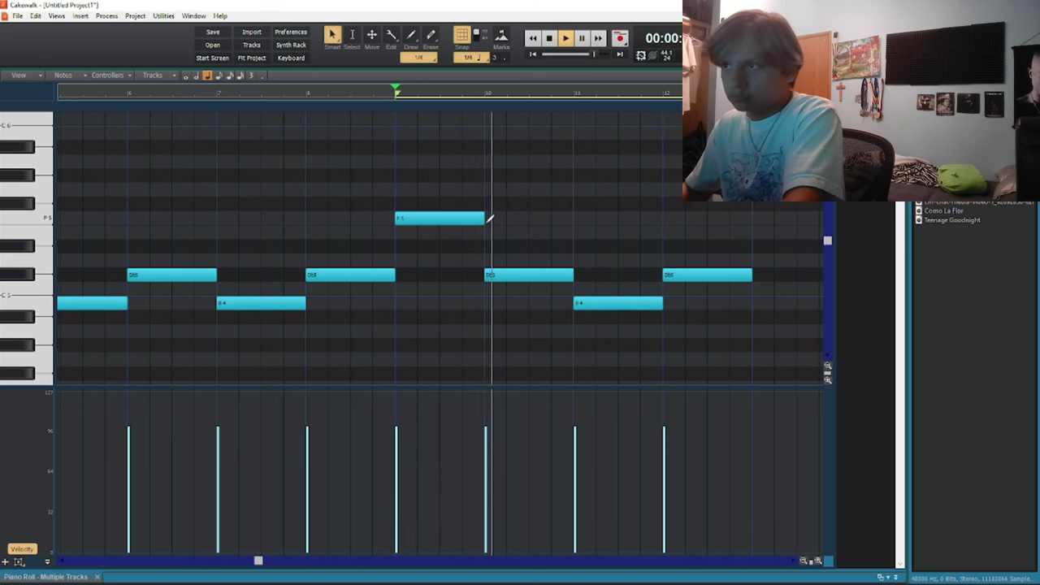
pyautogui.click(524, 272)
pyautogui.moveTo(480, 217); pyautogui.dragTo(577, 220)
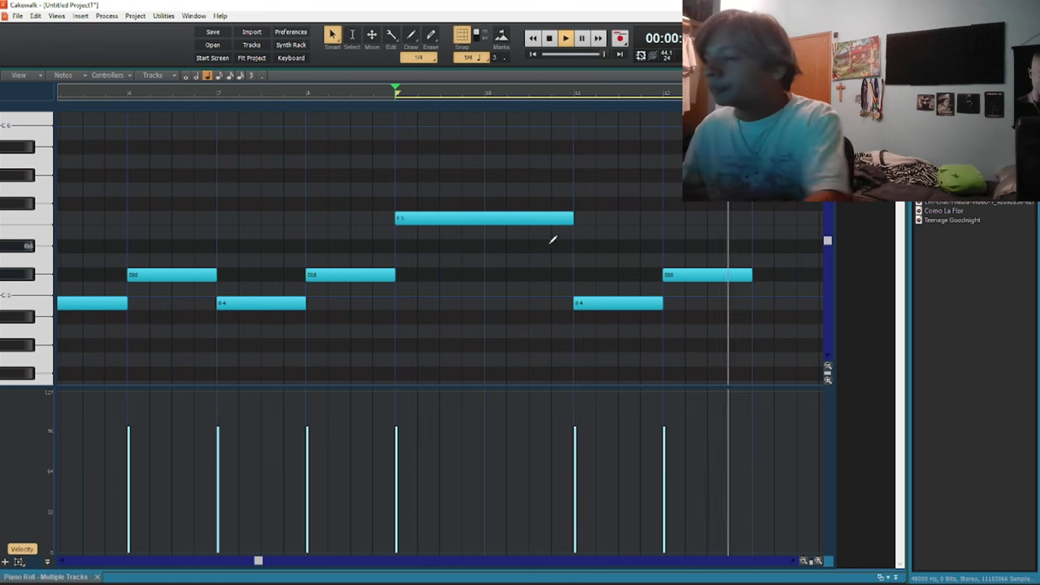
# Return to the track view, select the clips in measures 5 to 12 on tracks 1 to 5, and play from measure 5
pyautogui.press('d')
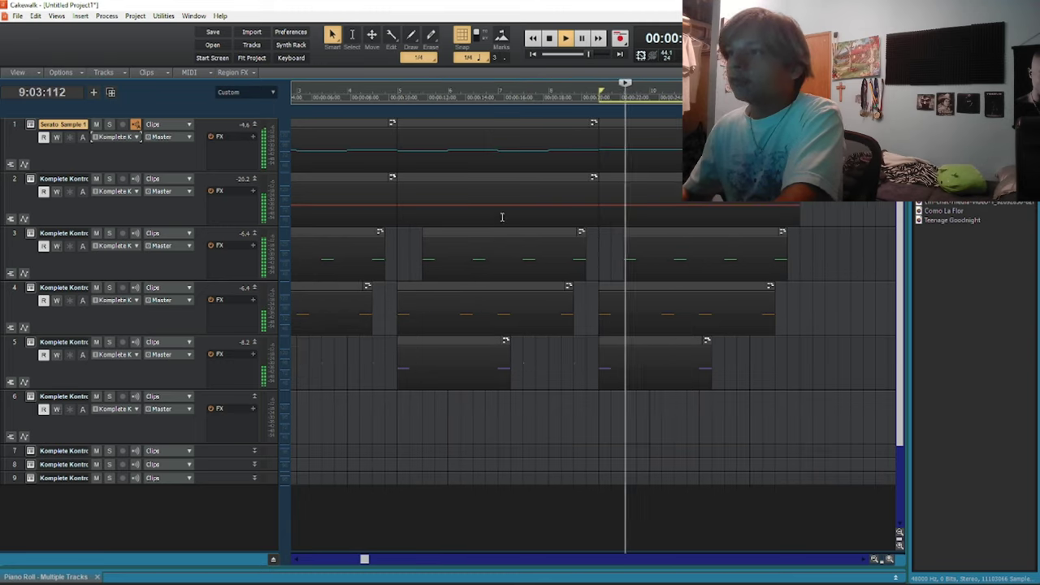
pyautogui.moveTo(541, 167); pyautogui.dragTo(657, 345)
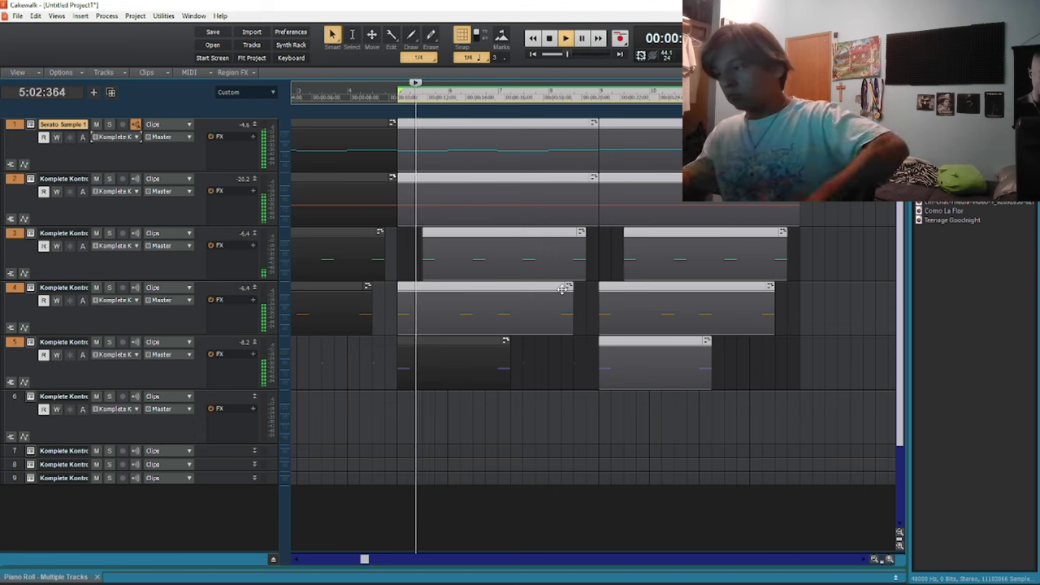
pyautogui.scroll(-2, 562, 288)
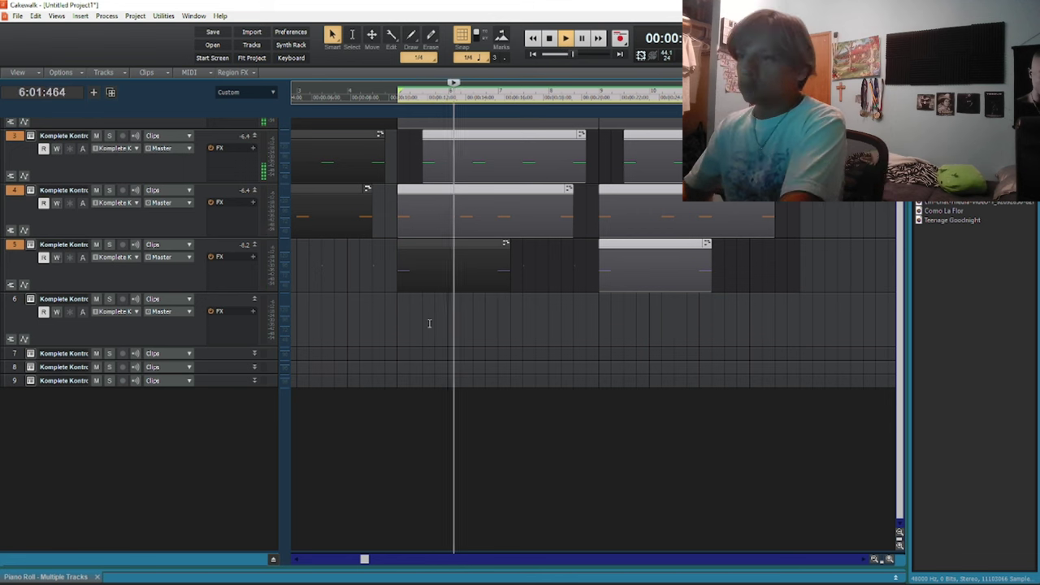
pyautogui.press('space')
# Rewind to the start and solo track 1 together with the empty track 6
pyautogui.doubleClick(401, 305)
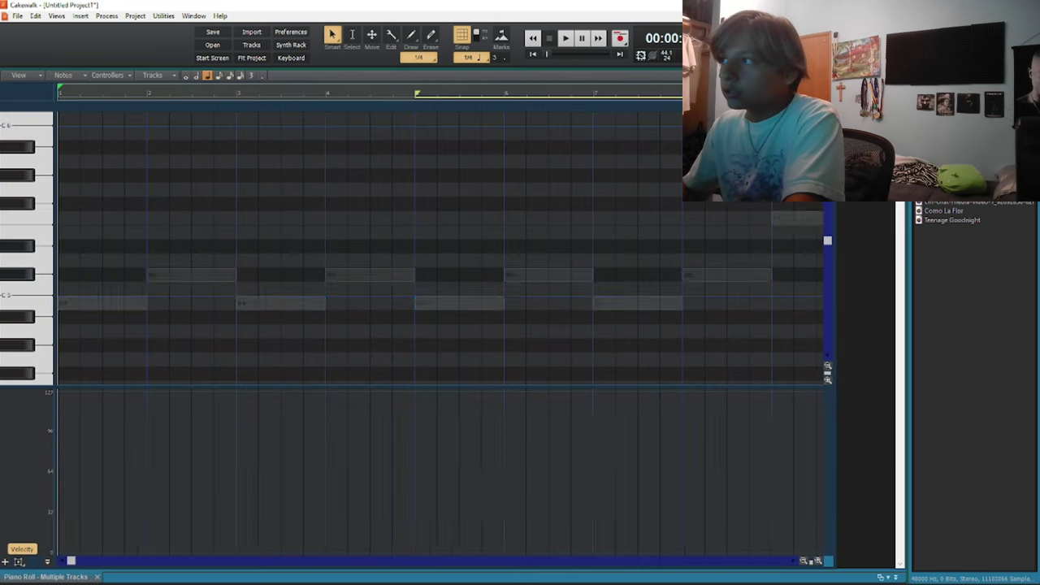
pyautogui.press('d')
pyautogui.press('w')
pyautogui.scroll(1, 458, 228)
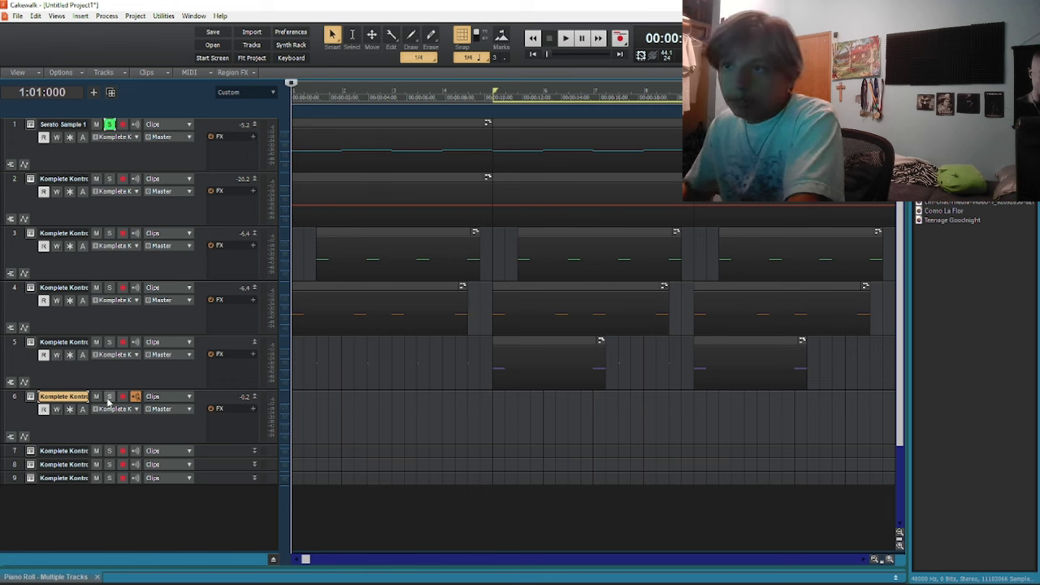
# Insert the TDR Nova equalizer on track 1, lower its high-frequency cutoff, and play the filtered sample
pyautogui.rightClick(258, 142)
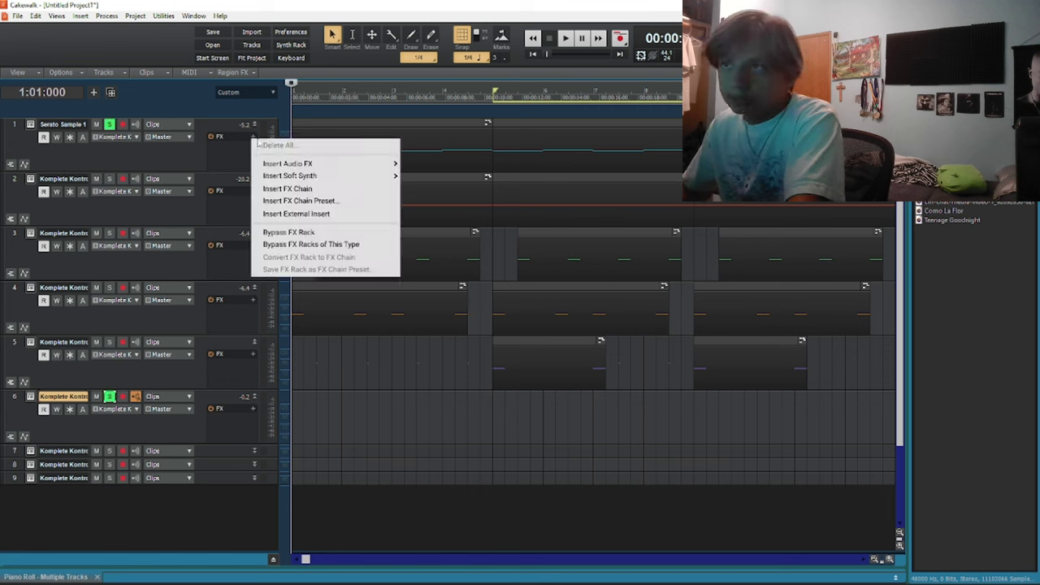
pyautogui.moveTo(395, 169)
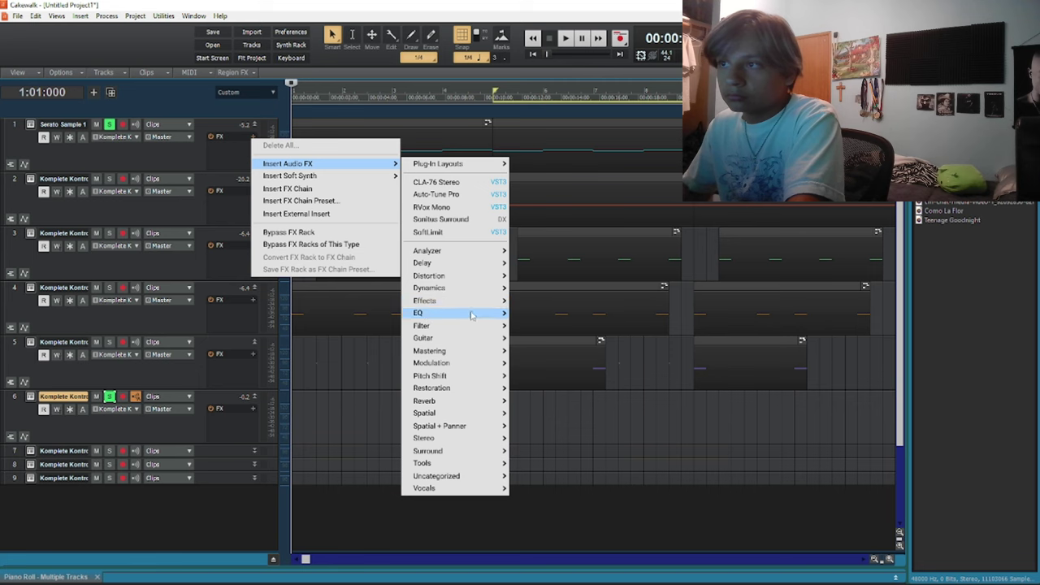
pyautogui.moveTo(471, 314)
pyautogui.click(516, 316)
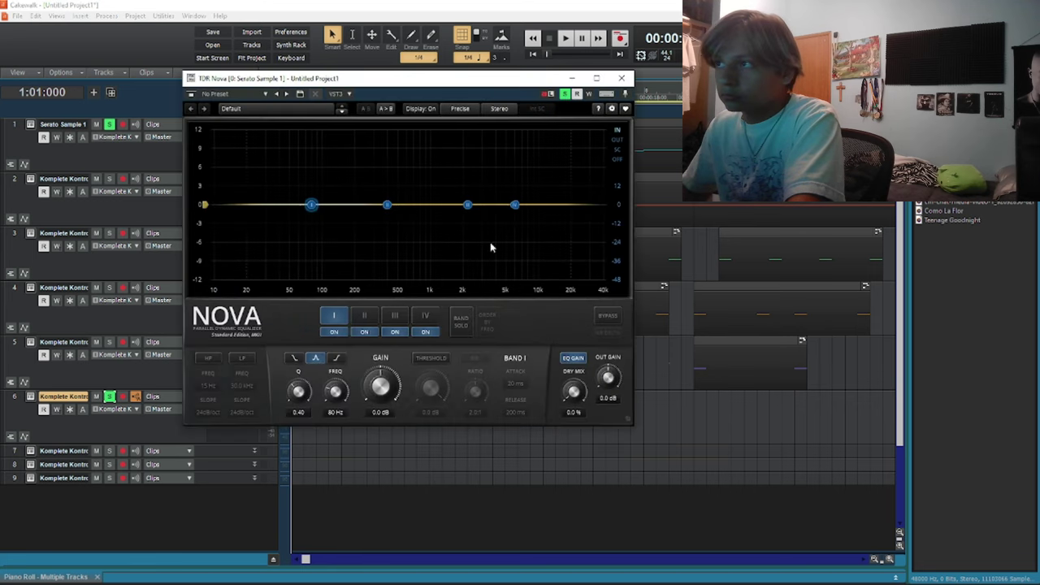
pyautogui.moveTo(590, 204); pyautogui.dragTo(415, 204)
pyautogui.press('space')
pyautogui.click(621, 78)
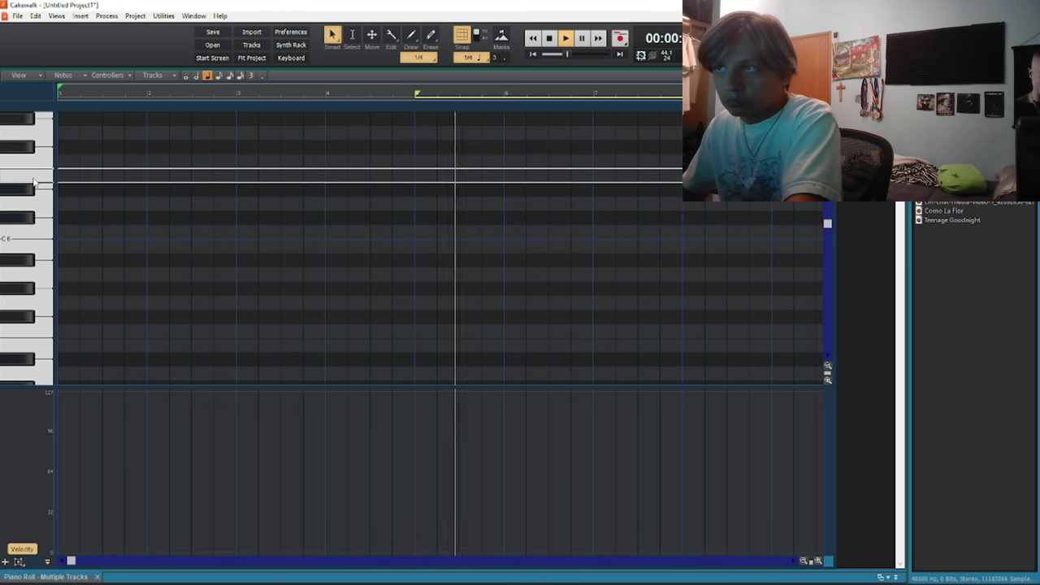
# Audition 808 keys against the sample from the start and draw a one-measure E6 note in measure 1 of track 6
pyautogui.press('w')
pyautogui.press('w')
pyautogui.press('w')
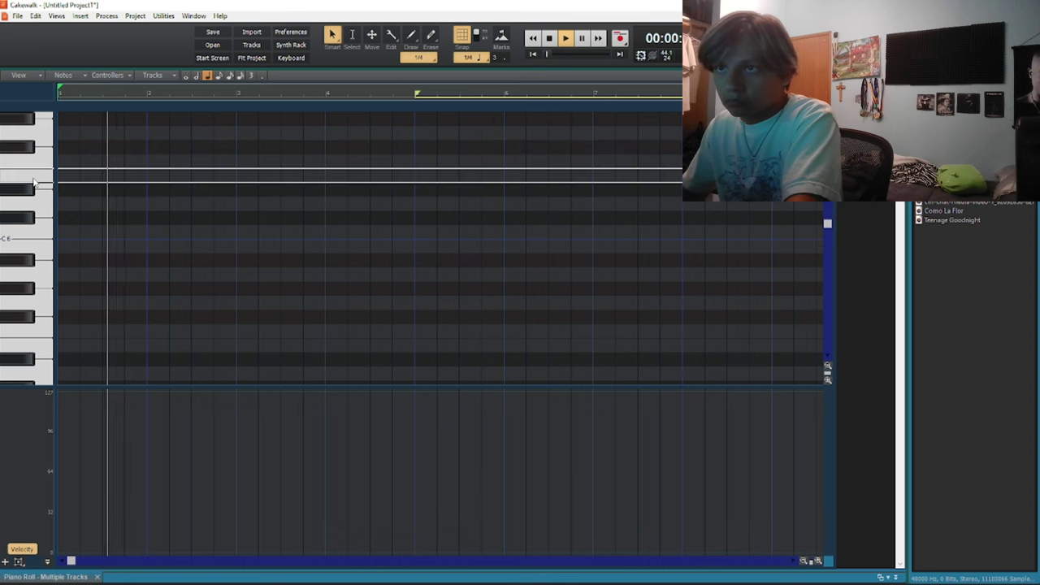
pyautogui.press('w')
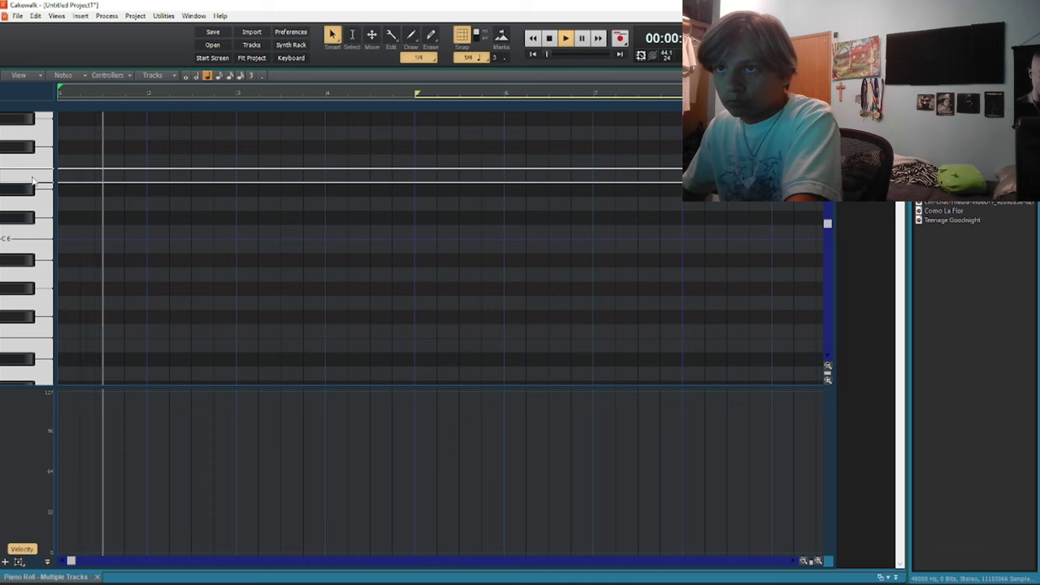
pyautogui.press('w')
pyautogui.press('w')
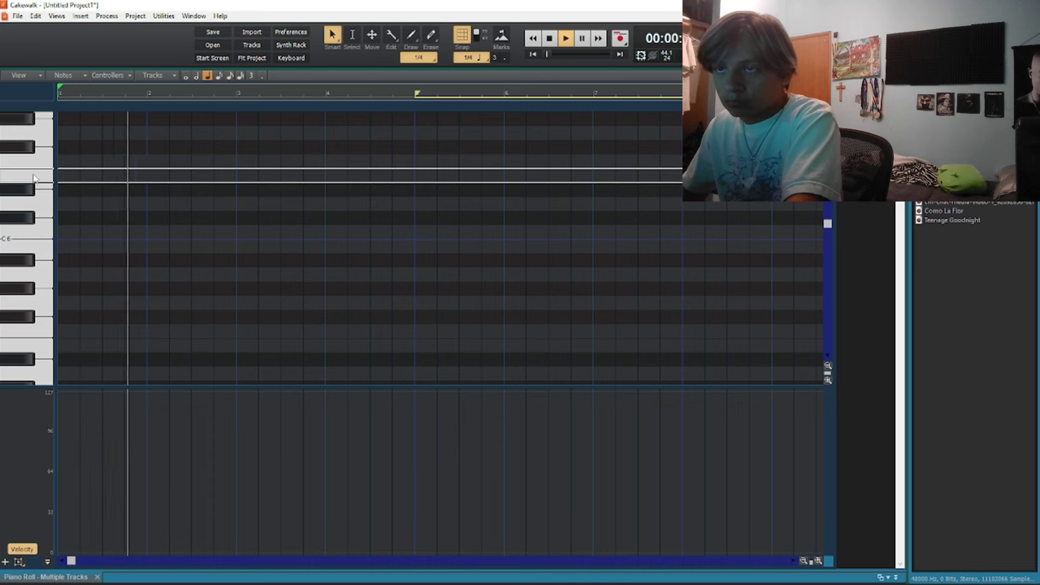
pyautogui.moveTo(63, 175); pyautogui.dragTo(149, 176)
pyautogui.press('w')
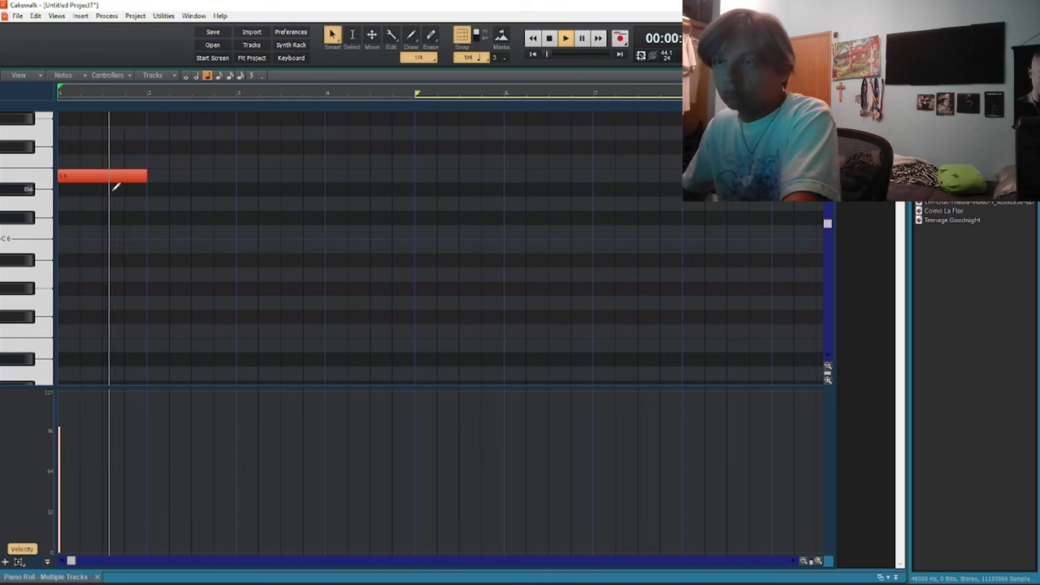
pyautogui.click(150, 191)
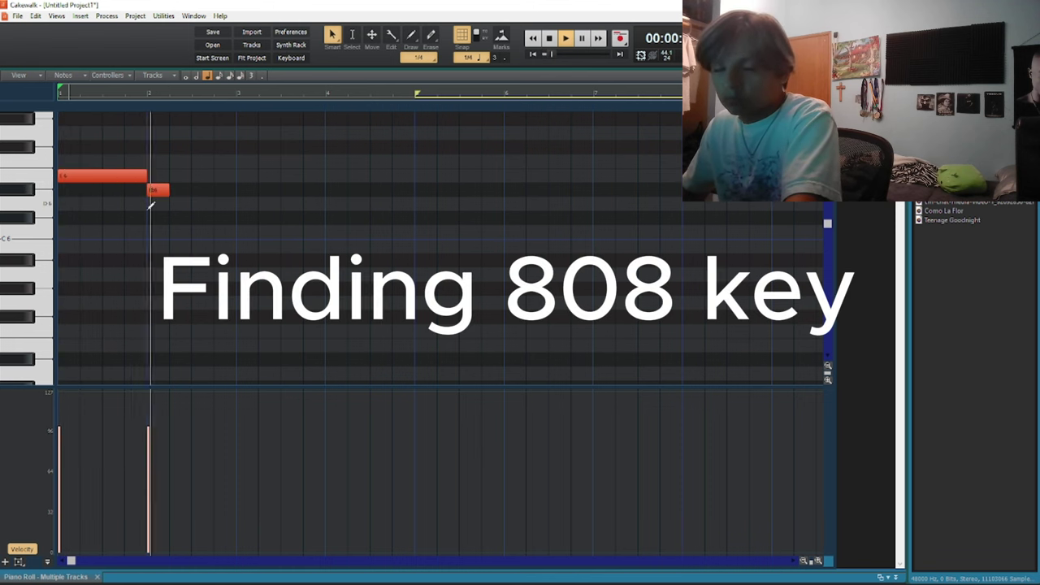
pyautogui.moveTo(165, 191); pyautogui.dragTo(218, 190)
pyautogui.rightClick(217, 190)
# Audition further keys and build track 6's 808 line in measures 1 to 4 with E5, G5, E5, G5 and a short Bb5
pyautogui.press('space')
pyautogui.press('space')
pyautogui.press('space')
pyautogui.press('space')
pyautogui.press('space')
pyautogui.press('space')
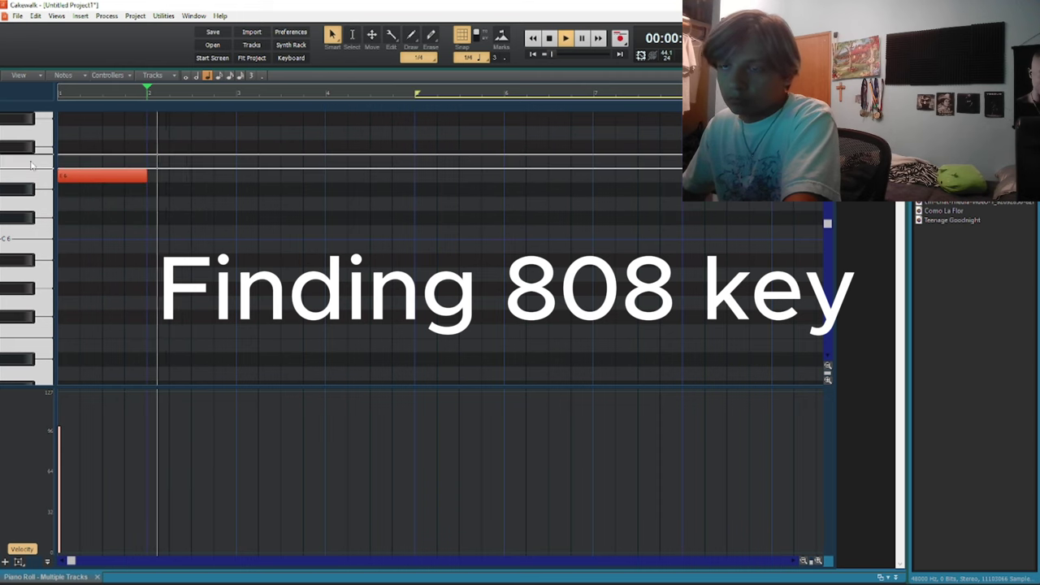
pyautogui.click(151, 190)
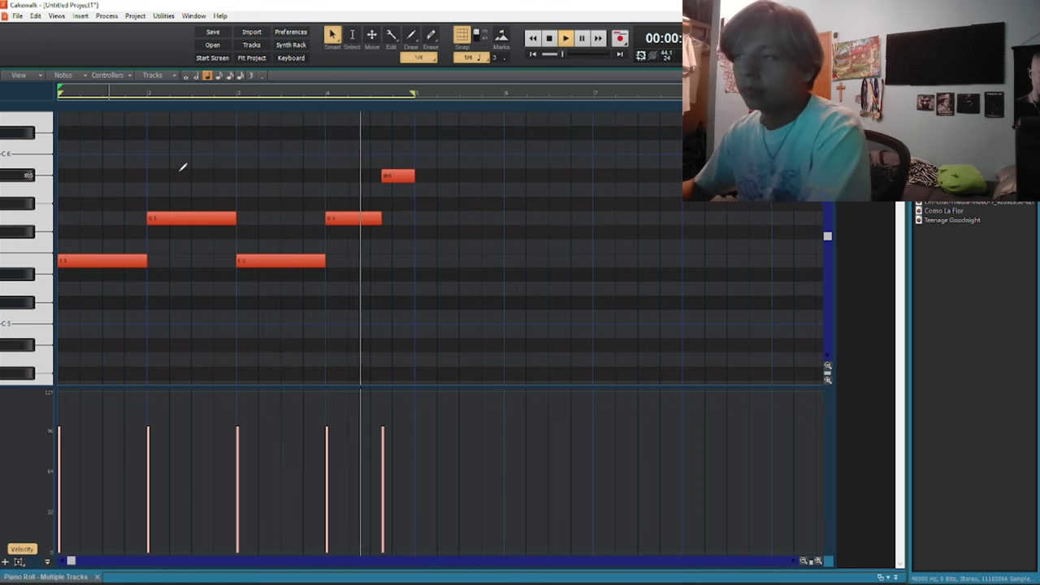
# Trim the 808 clip on track 6 in the track view so it ends exactly at measure 5
pyautogui.press('d')
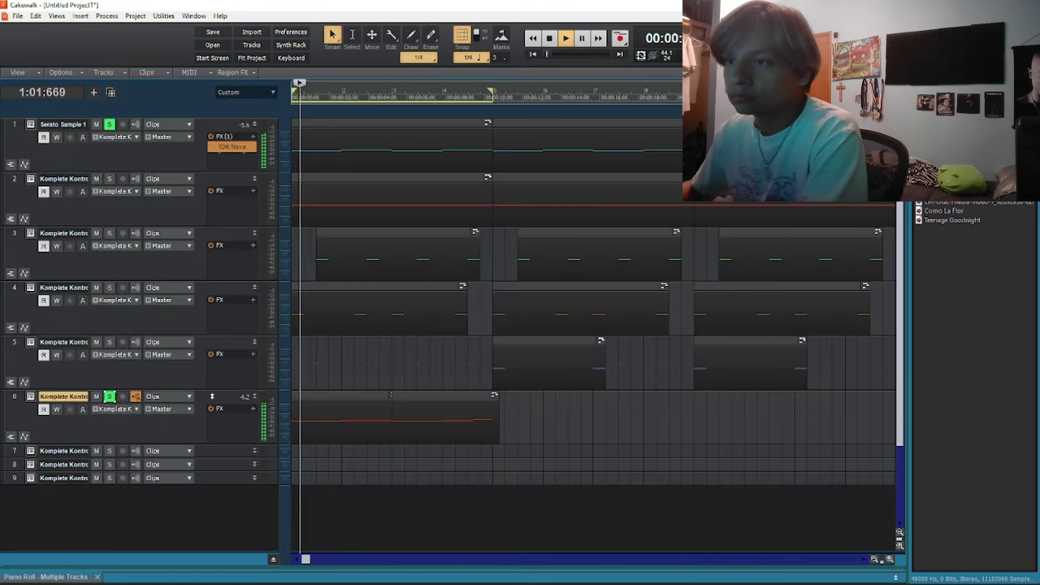
pyautogui.moveTo(316, 404); pyautogui.dragTo(344, 418)
pyautogui.press('space')
pyautogui.rightClick(428, 418)
pyautogui.click(455, 253)
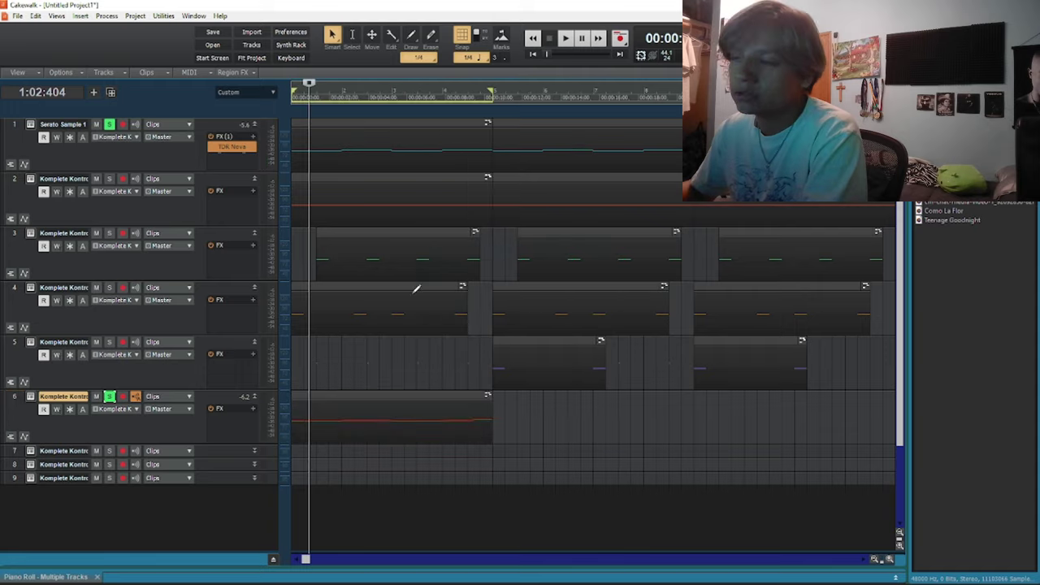
# Unsolo tracks 1 and 6 and remove the TDR Nova equalizer from track 1
pyautogui.click(110, 396)
pyautogui.press('space')
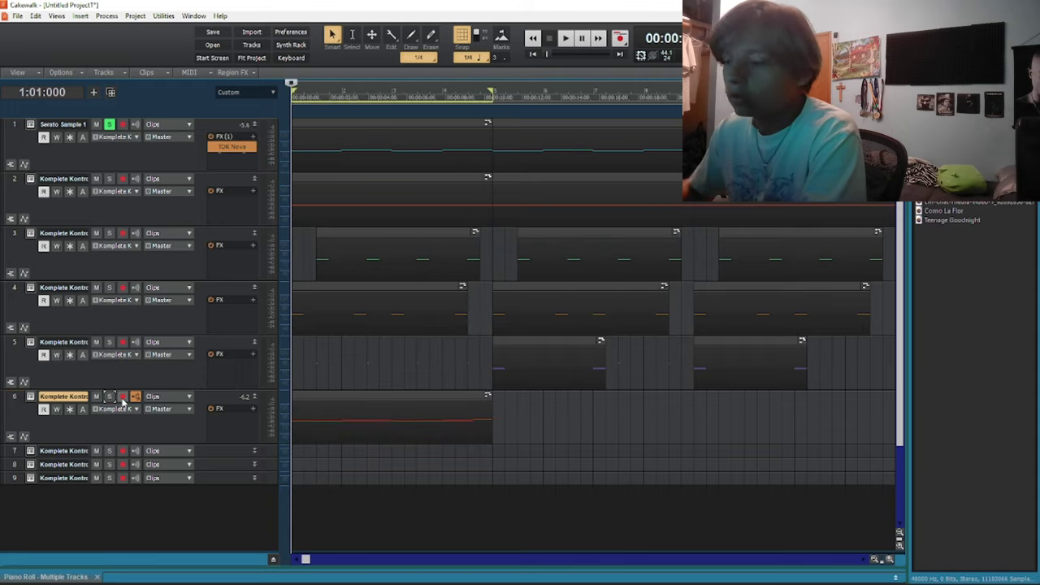
pyautogui.press('space')
pyautogui.press('space')
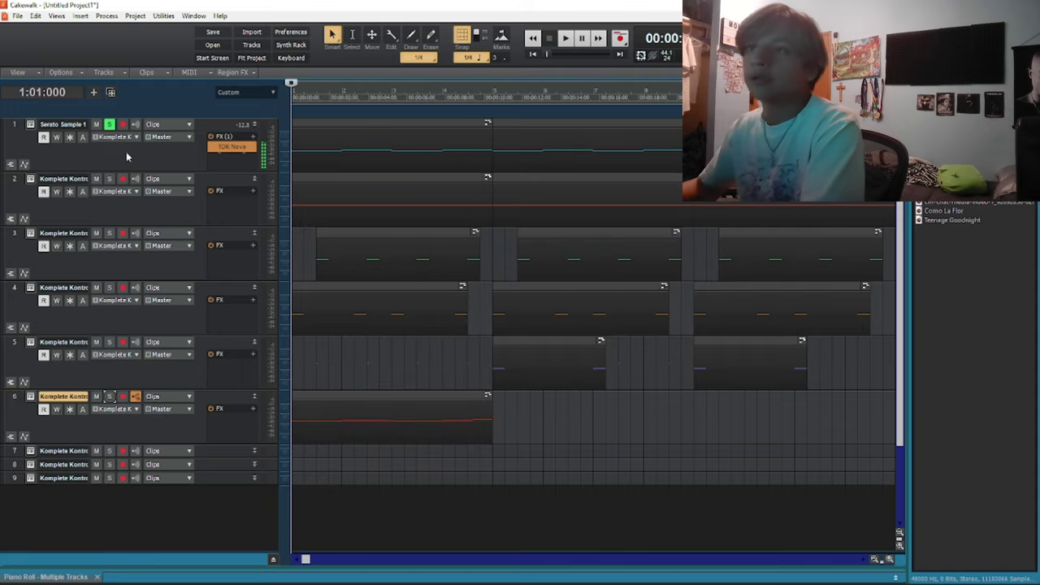
pyautogui.rightClick(228, 152)
pyautogui.click(348, 160)
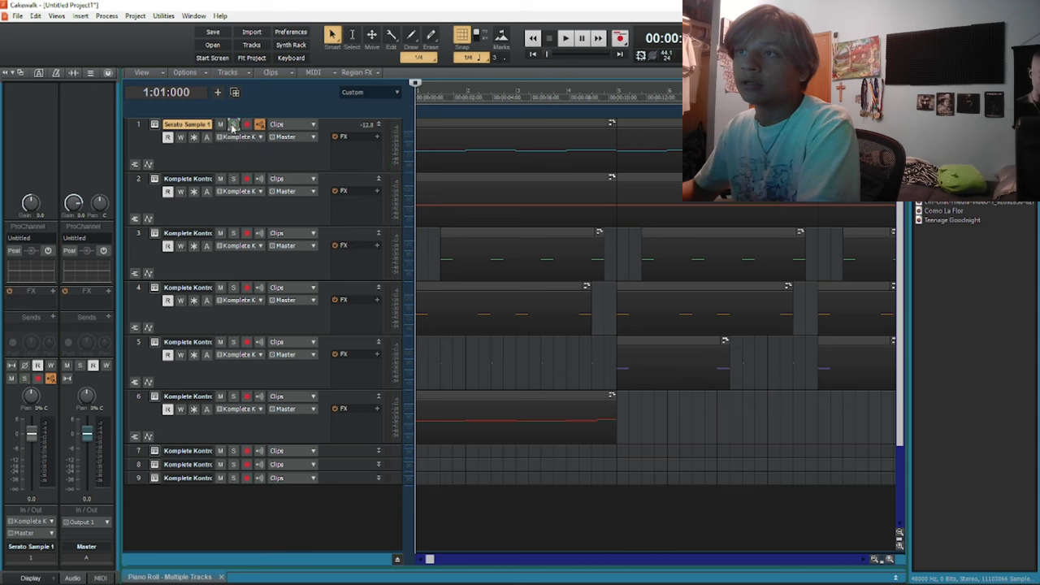
pyautogui.press('space')
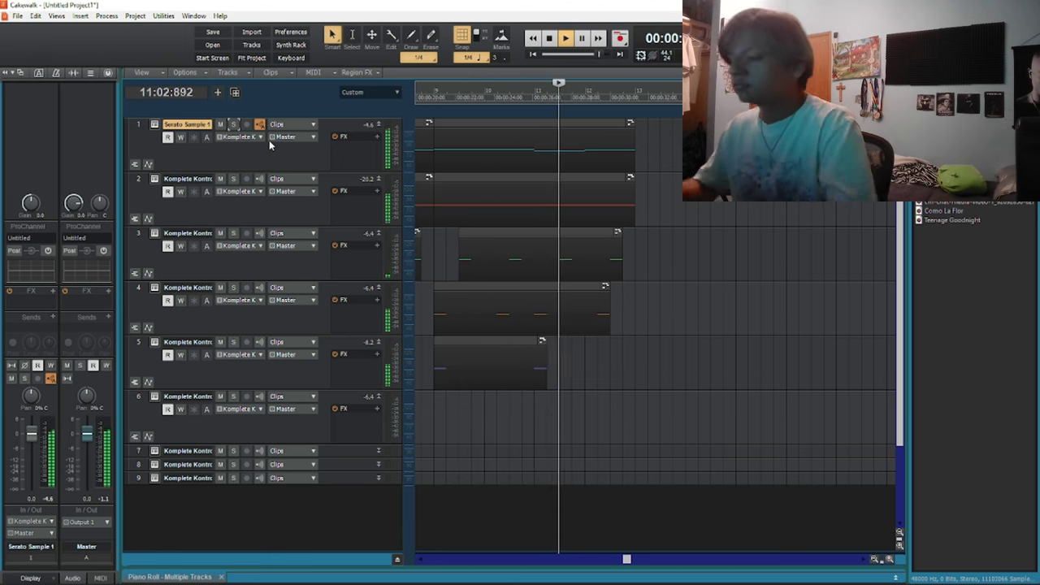
# Copy the 808 clip on track 6 from measure 1 to start at measure 13
pyautogui.scroll(-2, 274, 147)
pyautogui.scroll(-2, 485, 271)
pyautogui.hscroll(-2, 482, 314)
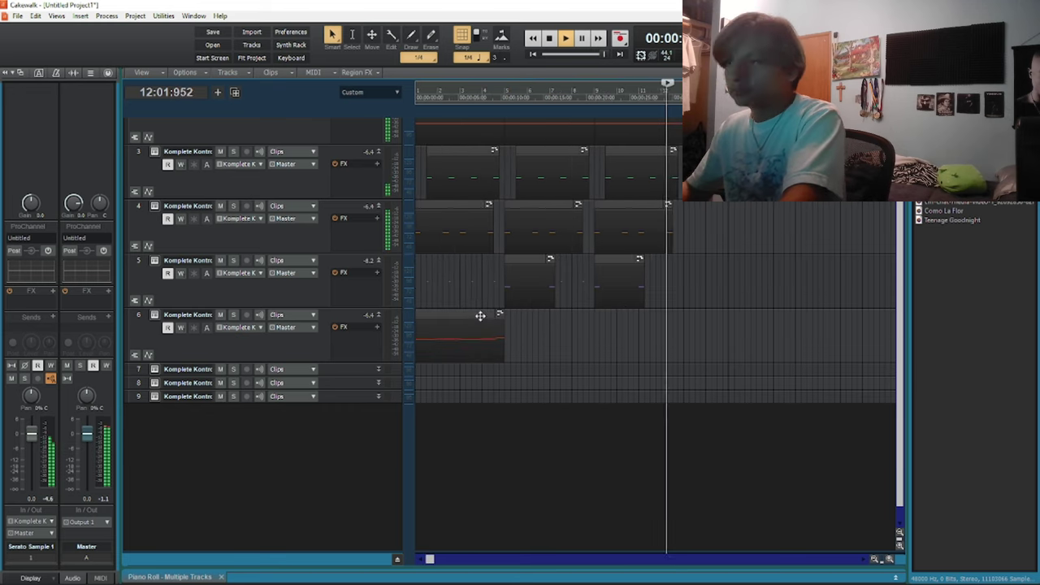
pyautogui.press('space')
pyautogui.moveTo(473, 318); pyautogui.dragTo(735, 332)
# Duplicate the measures 9 to 12 clips on tracks 1 to 5 into measures 13 to 16 and play from measure 13
pyautogui.scroll(2, 646, 336)
pyautogui.moveTo(641, 355); pyautogui.dragTo(621, 160)
pyautogui.hotkey('ctrl', 'd')
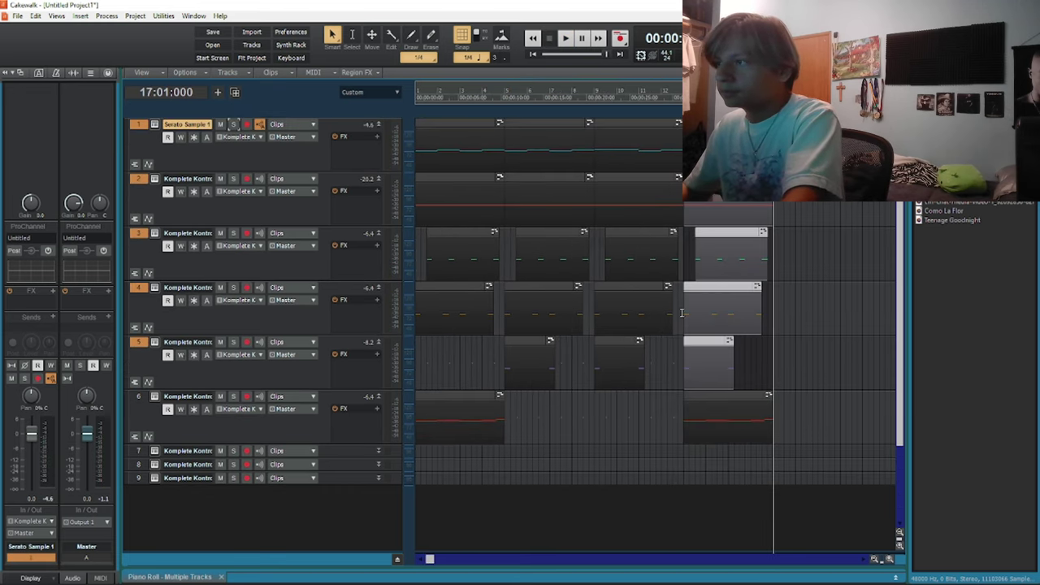
pyautogui.click(683, 273)
pyautogui.press('space')
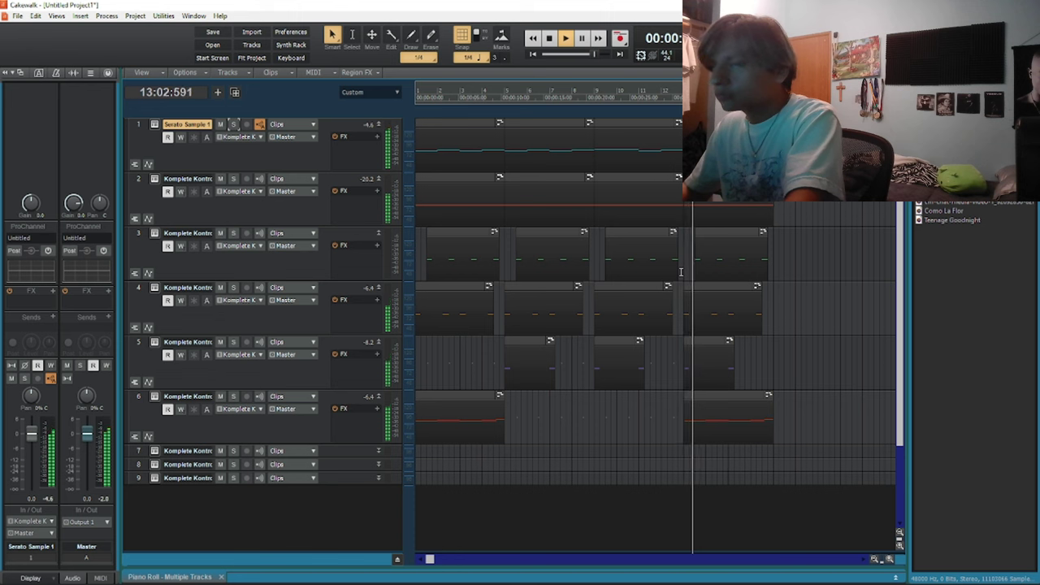
# Change measure 16 of track 6's 808 clip to an A4 note followed by two short B5 notes
pyautogui.moveTo(708, 476); pyautogui.dragTo(754, 163)
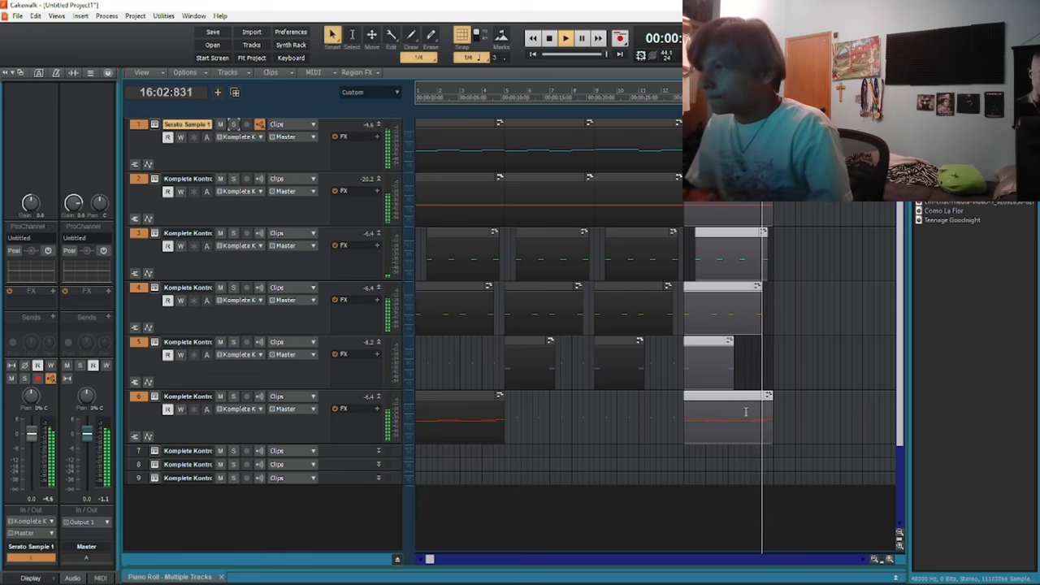
pyautogui.doubleClick(745, 412)
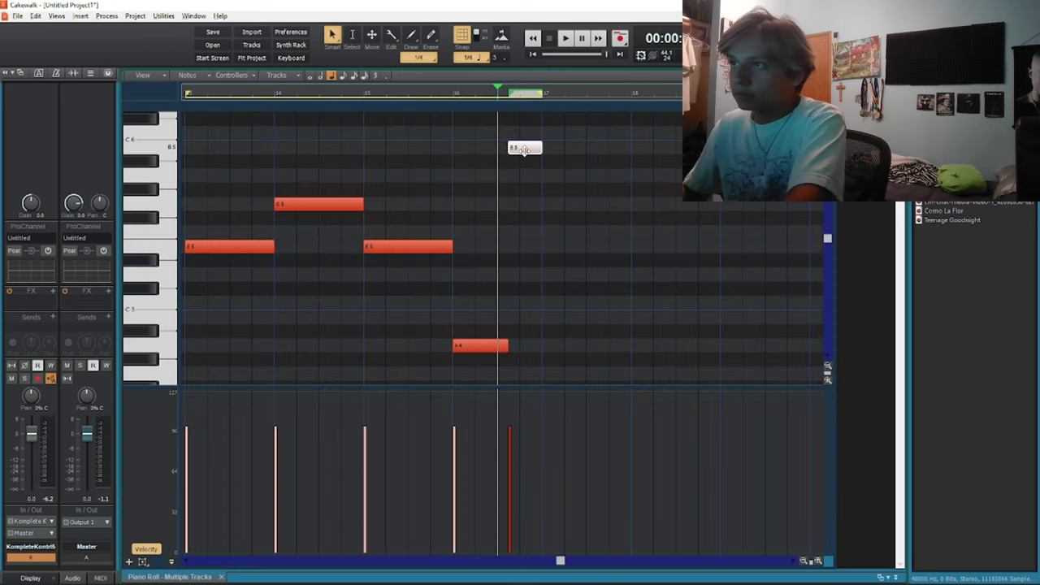
pyautogui.press('space')
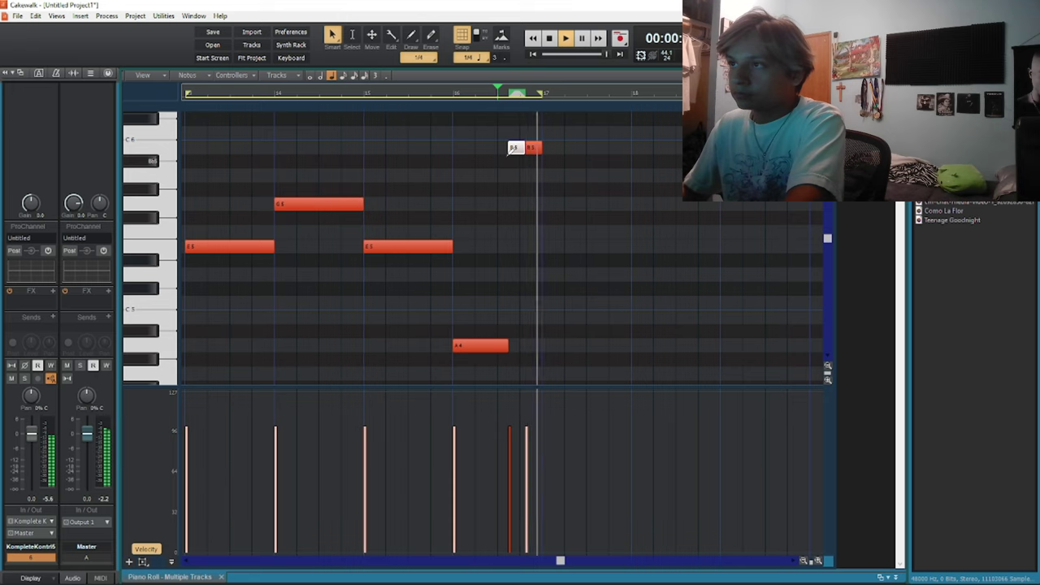
# Duplicate the measures 13 to 16 clips on tracks 1 to 6 into measures 17 to 20 and 21 to 24, hiding the browser
pyautogui.press('d')
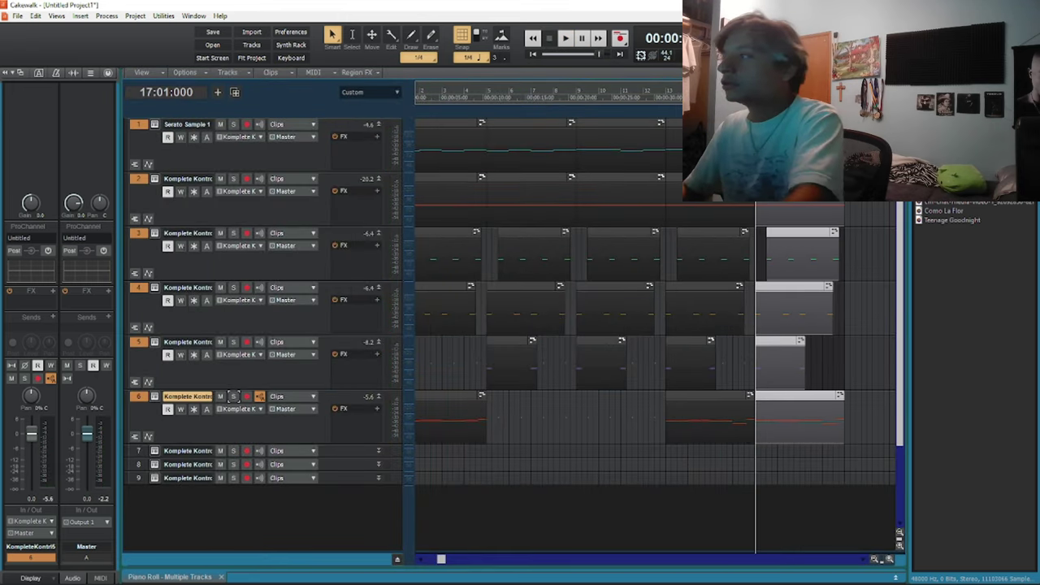
pyautogui.press('b')
pyautogui.press('space')
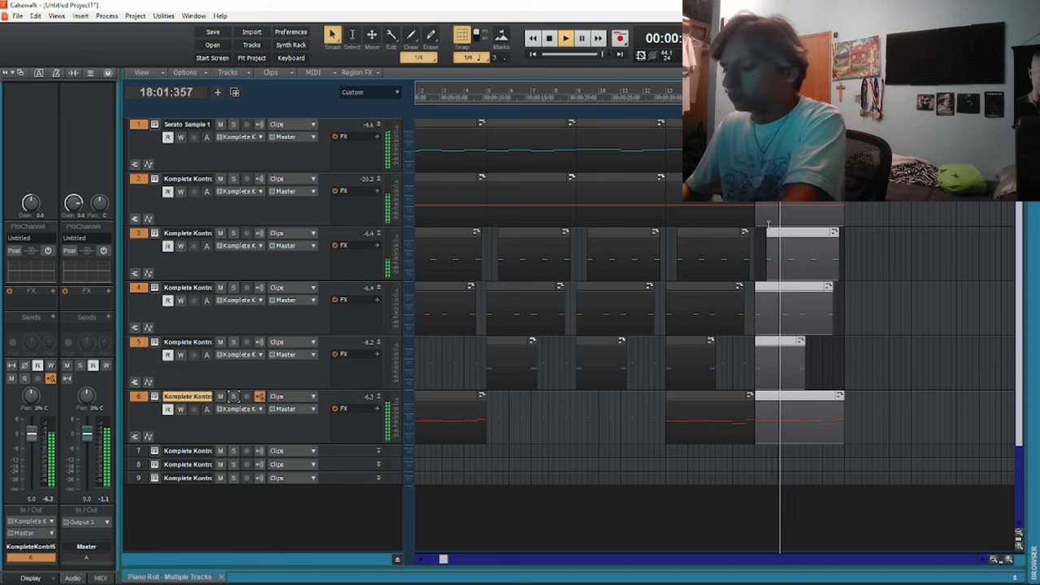
pyautogui.hotkey('ctrl', 'd')
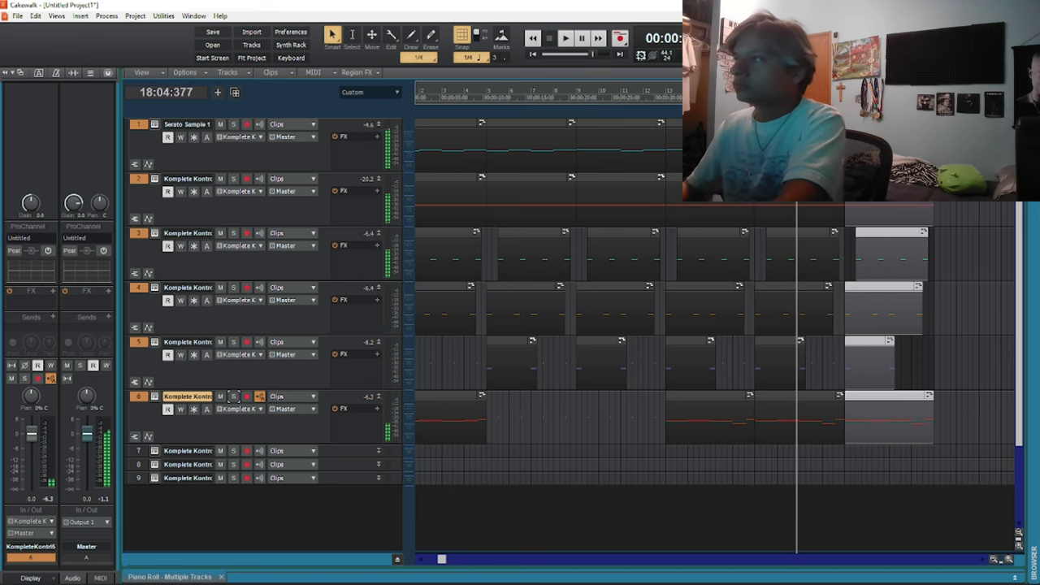
# Delete the F5 note spanning measures 21 and 22 of track 1 and try out lower notes in its place
pyautogui.press('d')
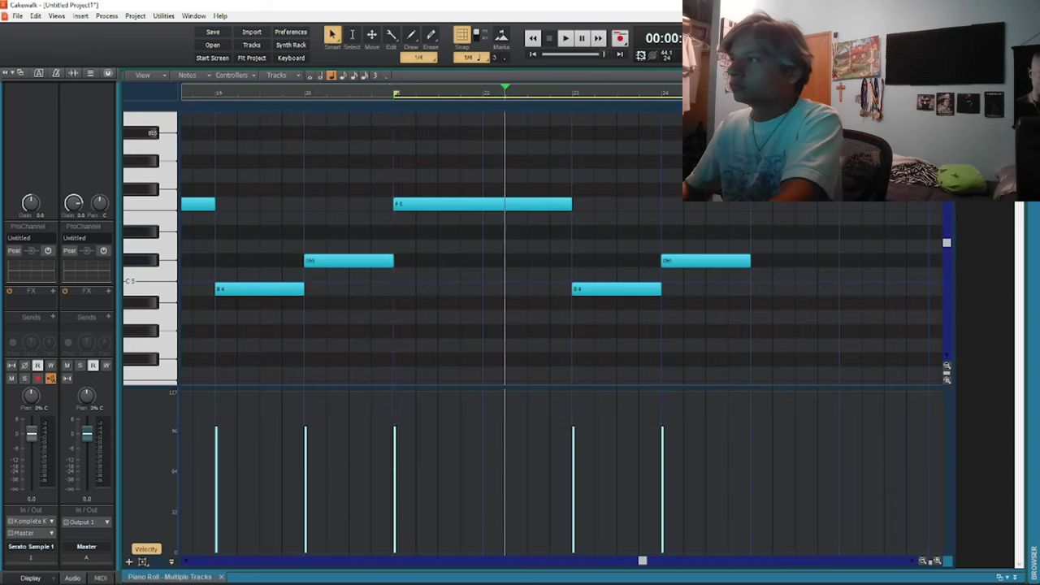
pyautogui.press('space')
pyautogui.moveTo(400, 345)
pyautogui.mouseDown()
pyautogui.moveTo(471, 344)
pyautogui.moveTo(455, 351)
pyautogui.moveTo(450, 390)
pyautogui.moveTo(455, 363)
pyautogui.moveTo(453, 385)
pyautogui.moveTo(418, 320)
pyautogui.moveTo(418, 378)
pyautogui.moveTo(419, 360)
pyautogui.mouseUp()
pyautogui.keyDown('alt'); pyautogui.click(419, 359); pyautogui.keyUp('alt')
pyautogui.rightClick(431, 357)
pyautogui.scroll(-5, 449, 175)
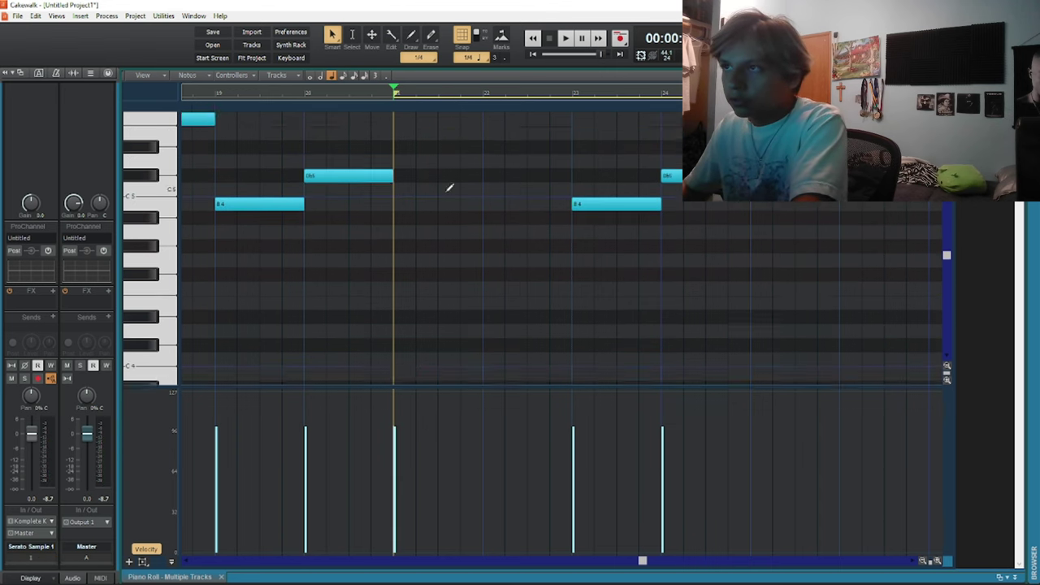
# Place two consecutive half-measure A3 notes in measure 21 of track 1 and play them back
pyautogui.moveTo(398, 359); pyautogui.dragTo(437, 359)
pyautogui.click(442, 359)
pyautogui.press('space')
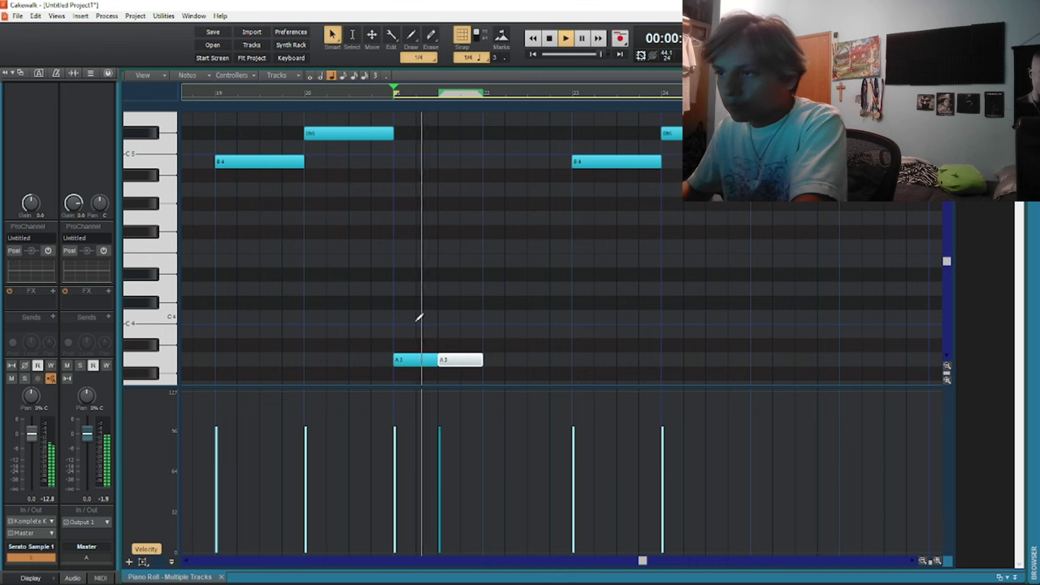
pyautogui.press('space')
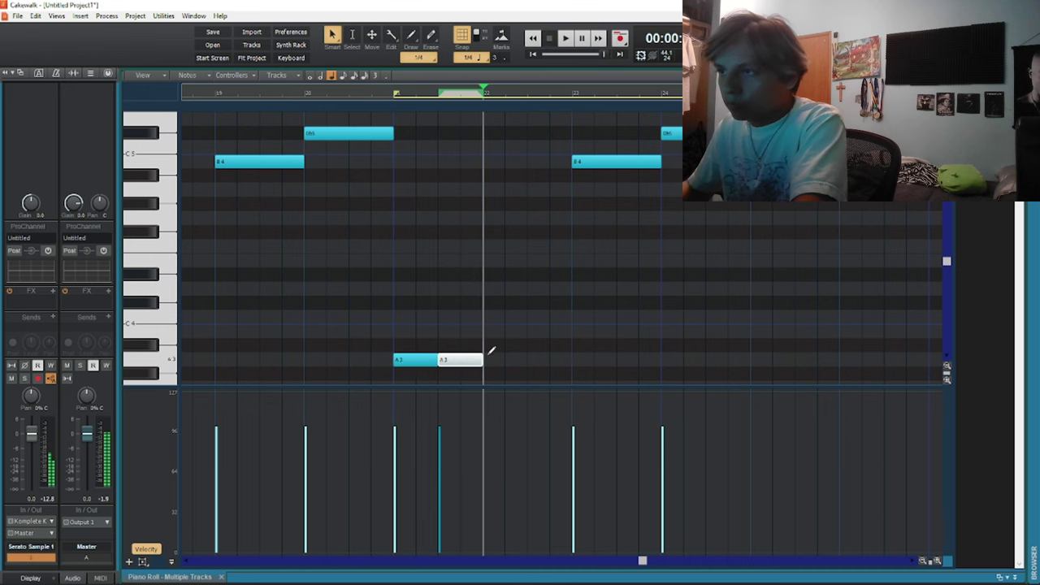
# Fill measure 22 of track 1 with four quarter-measure F#3 notes by placing one and duplicating it three times, and listen to the result
pyautogui.scroll(-1, 489, 350)
pyautogui.moveTo(486, 345)
pyautogui.mouseDown()
pyautogui.moveTo(494, 368)
pyautogui.moveTo(510, 361)
pyautogui.mouseUp()
pyautogui.press('space')
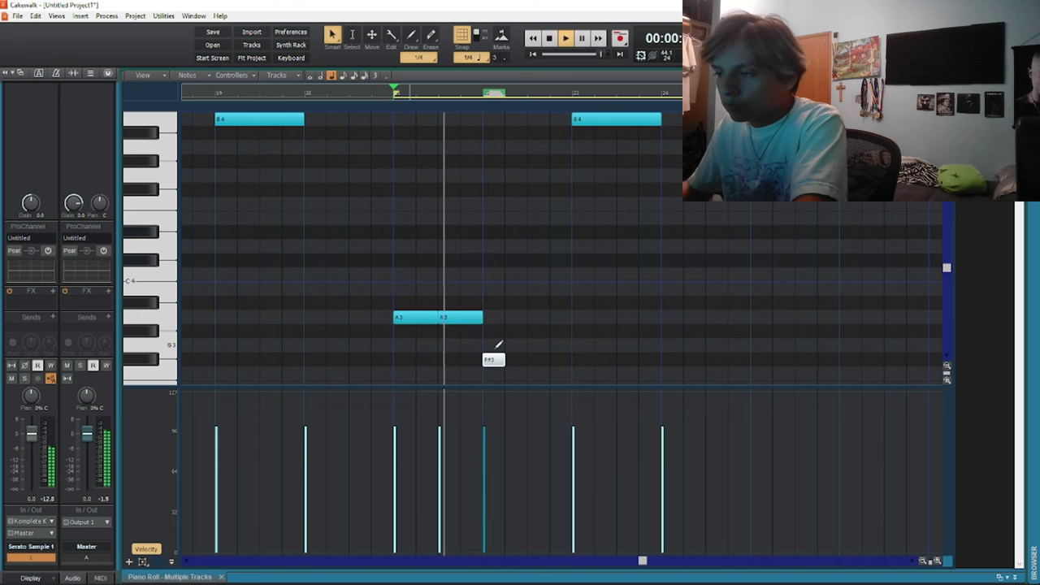
pyautogui.hotkey('ctrl', 'd')
pyautogui.hotkey('ctrl', 'd')
pyautogui.hotkey('ctrl', 'd')
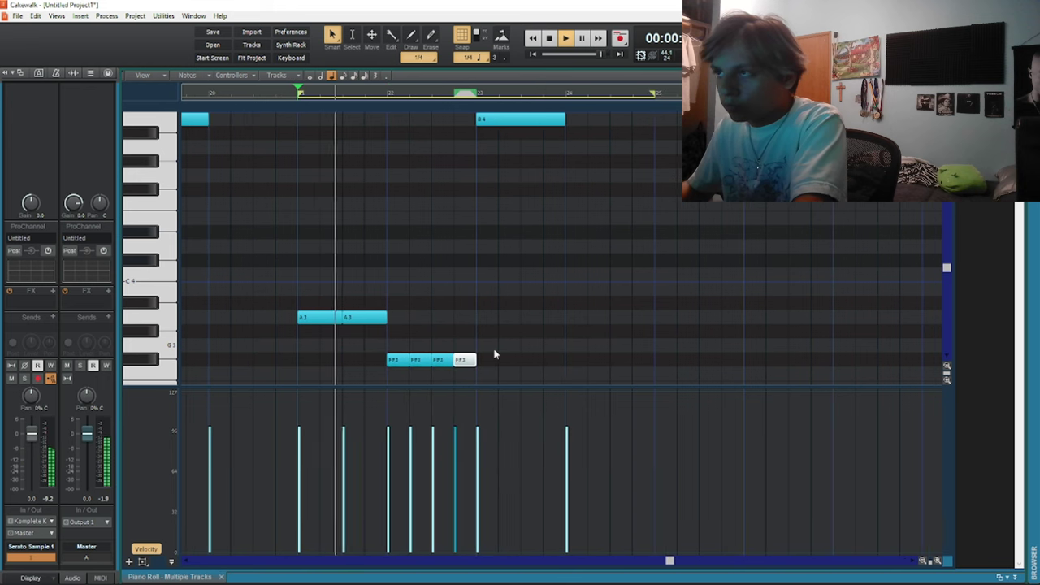
pyautogui.scroll(3, 458, 332)
pyautogui.scroll(-5, 449, 335)
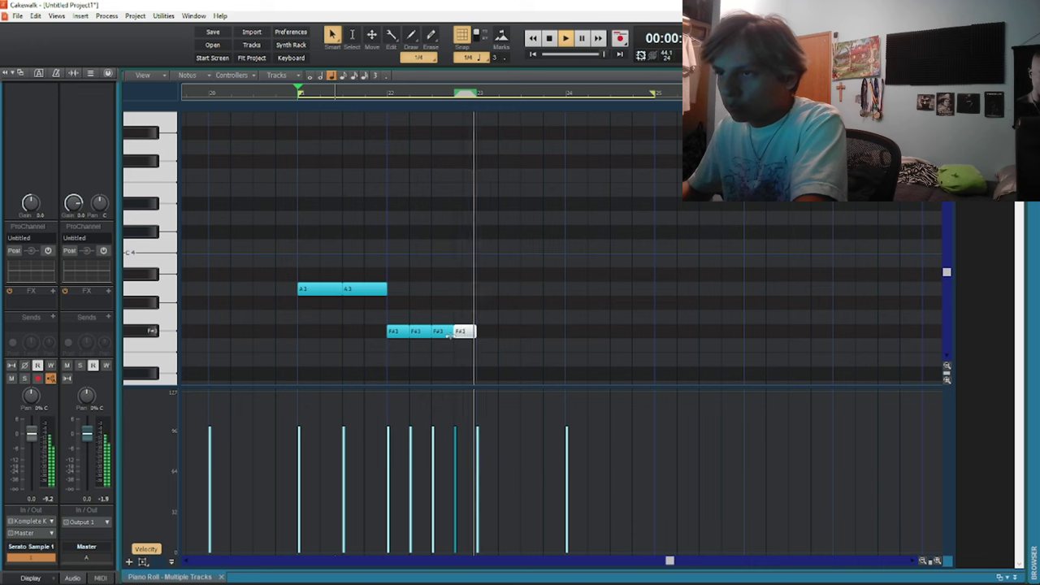
pyautogui.scroll(3, 476, 317)
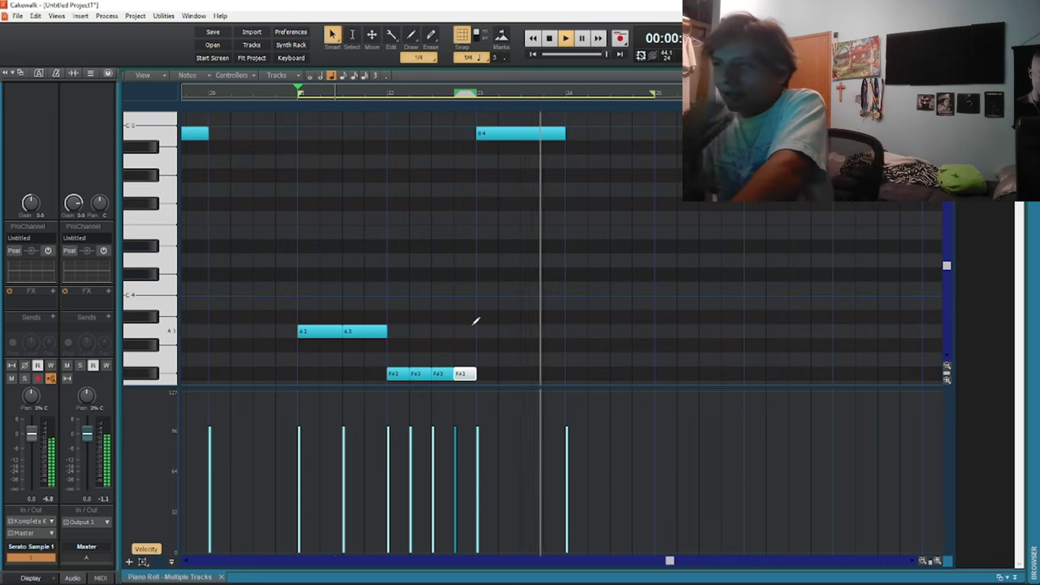
# Return to the track arrangement and play the beat from the beginning
pyautogui.press('d')
pyautogui.press('w')
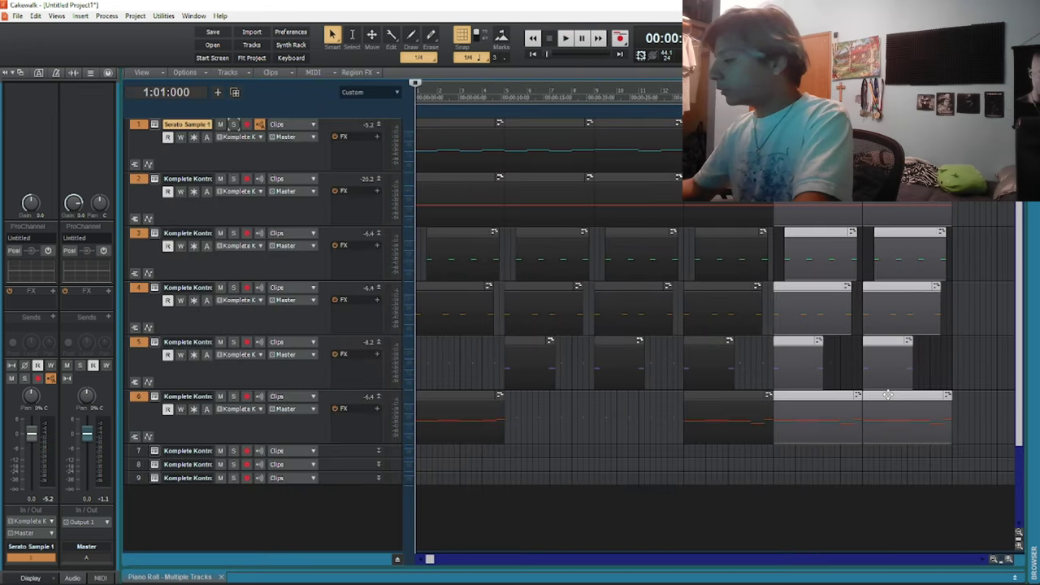
pyautogui.press('space')
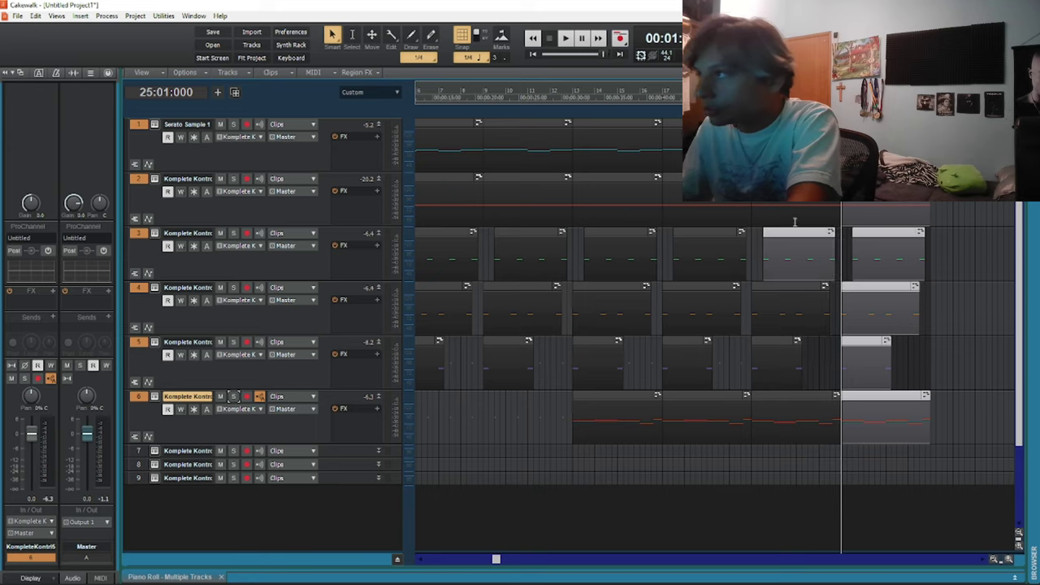
# Split the long note in measure 27 of track 1 into four quarter-measure notes at Bb4, A4, G4 and G#4, and play them back
pyautogui.doubleClick(870, 146)
pyautogui.moveTo(643, 176); pyautogui.dragTo(659, 204)
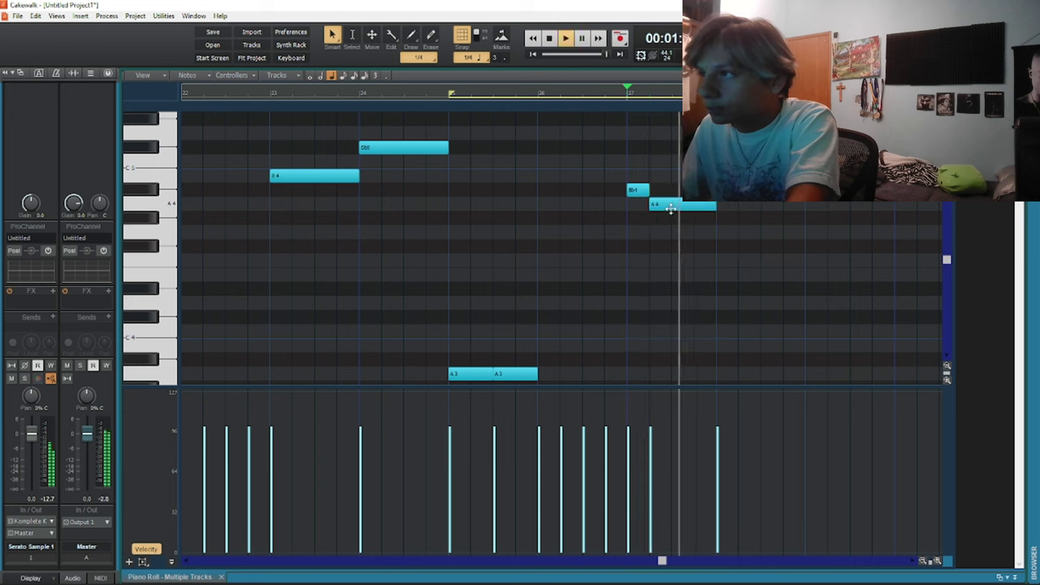
pyautogui.moveTo(669, 205); pyautogui.dragTo(701, 218)
pyautogui.keyDown('alt'); pyautogui.click(693, 235); pyautogui.keyUp('alt')
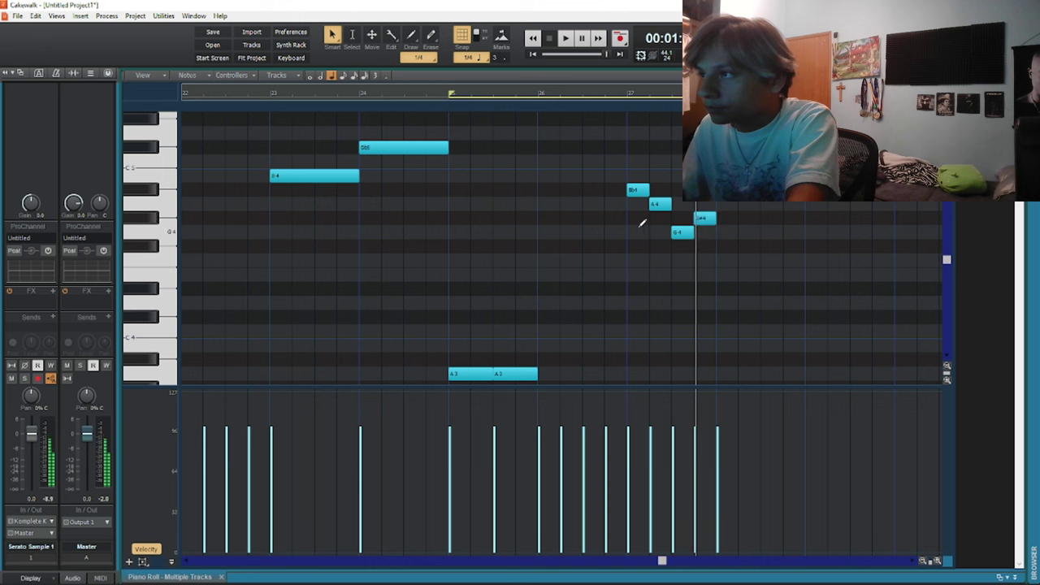
pyautogui.click(627, 224)
pyautogui.press('space')
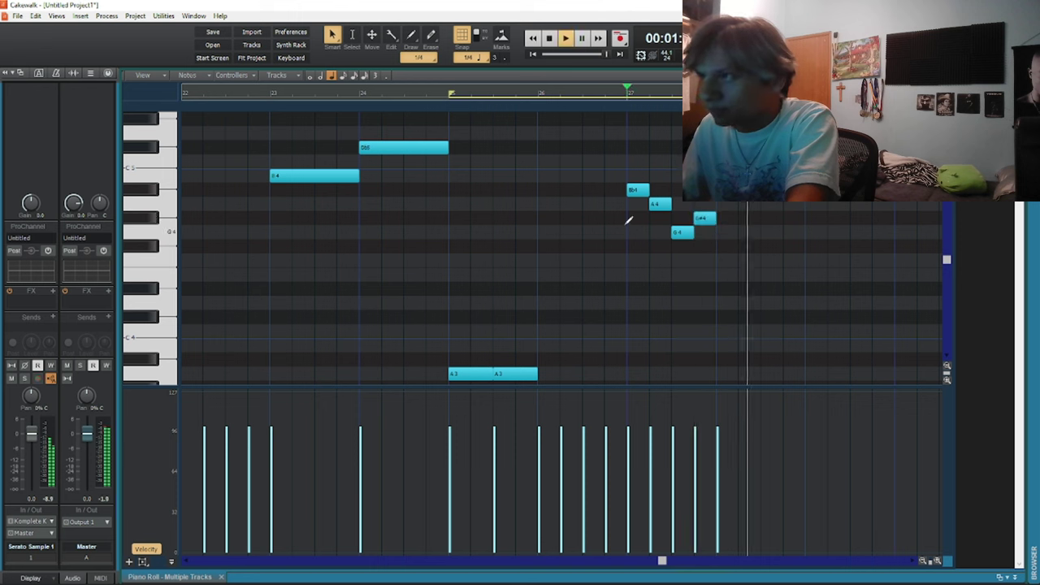
pyautogui.press('space')
pyautogui.press('space')
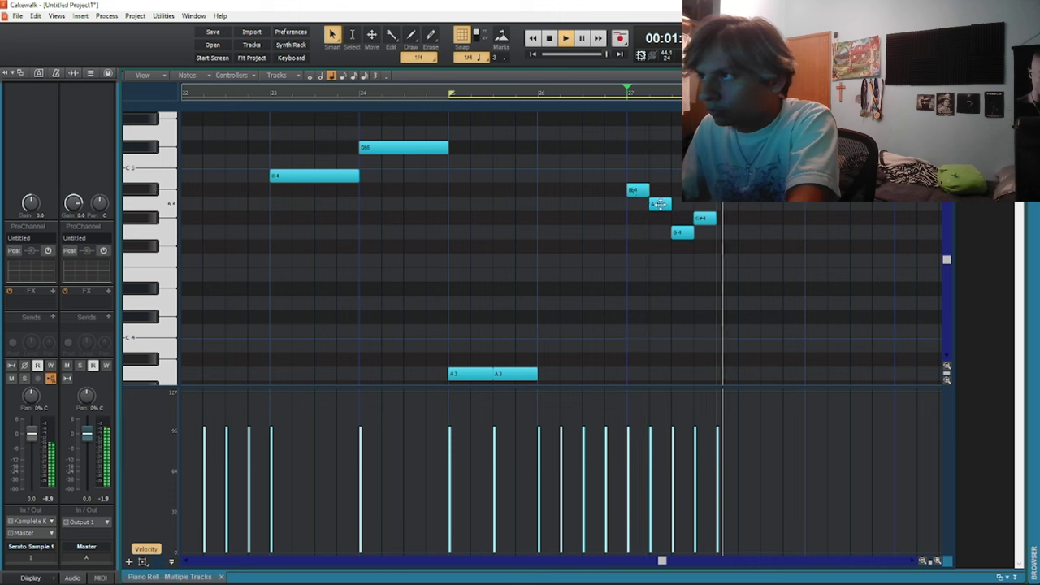
# Lower the first two notes of measure 27 to Eb4 and F4 for a rising run, and return to the track arrangement
pyautogui.moveTo(659, 204); pyautogui.dragTo(660, 261)
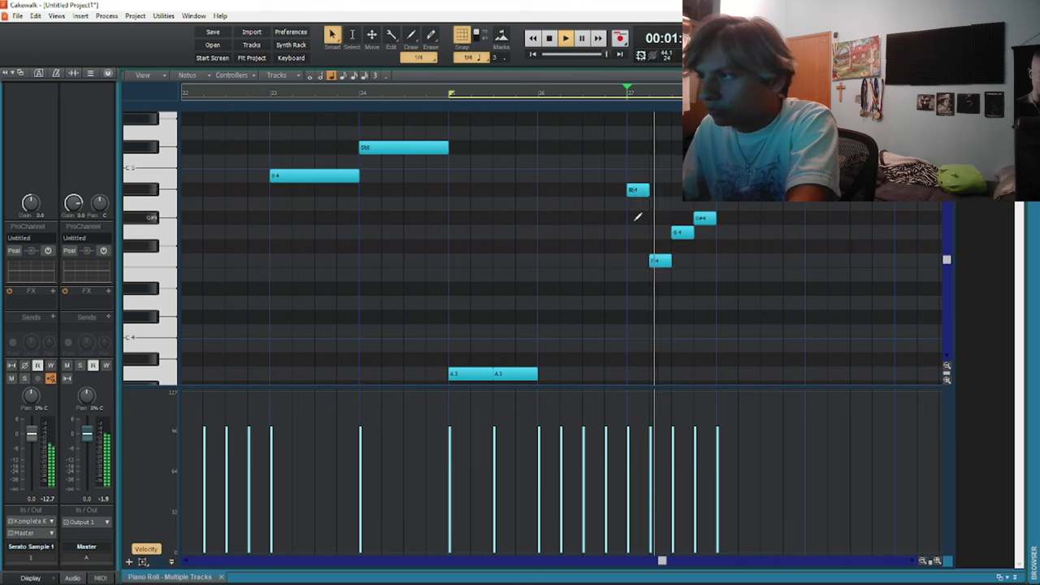
pyautogui.moveTo(638, 190); pyautogui.dragTo(641, 289)
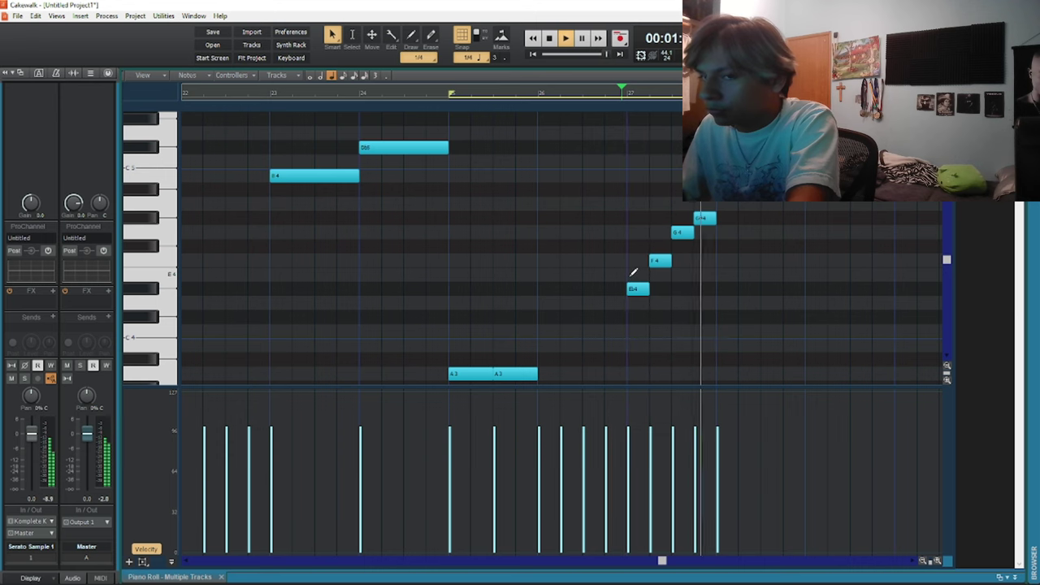
pyautogui.keyDown('ctrl'); pyautogui.scroll(-3, 634, 272); pyautogui.keyUp('ctrl')
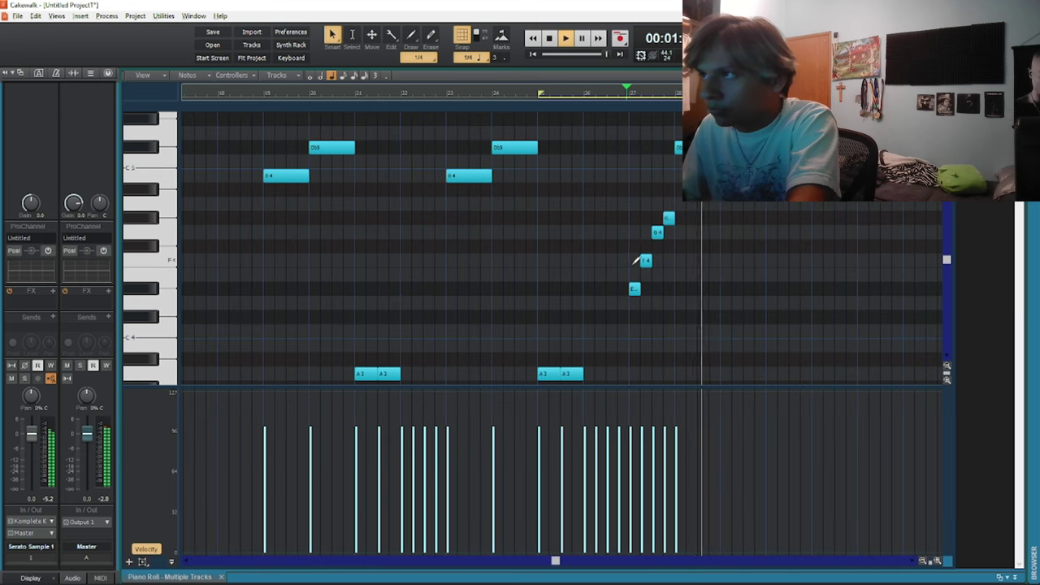
pyautogui.scroll(1, 637, 260)
pyautogui.press('d')
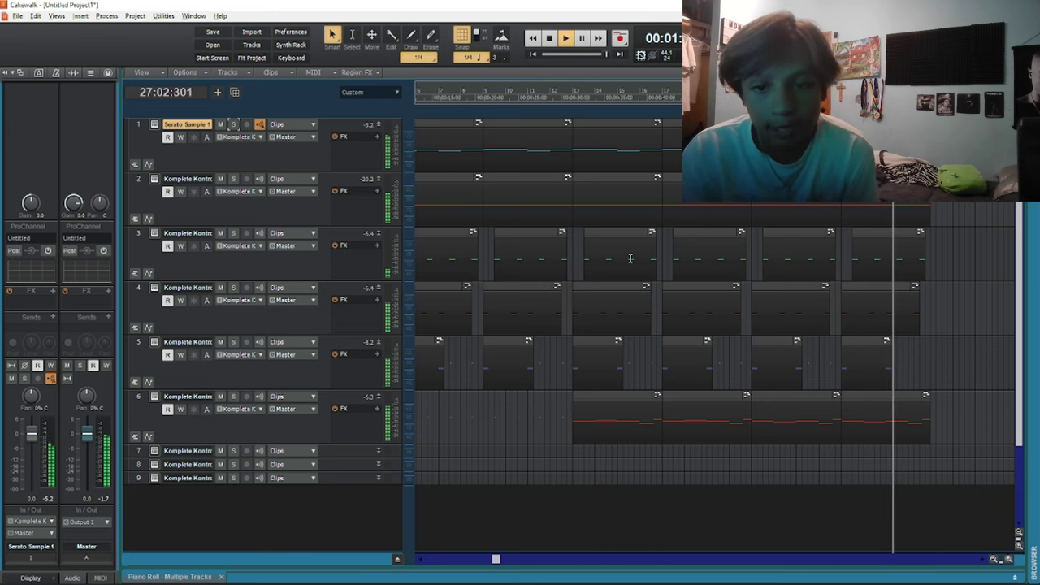
# Select the opening four-measure clips on tracks 3 and 4 and play the arrangement from measure 1
pyautogui.moveTo(460, 242); pyautogui.dragTo(460, 317)
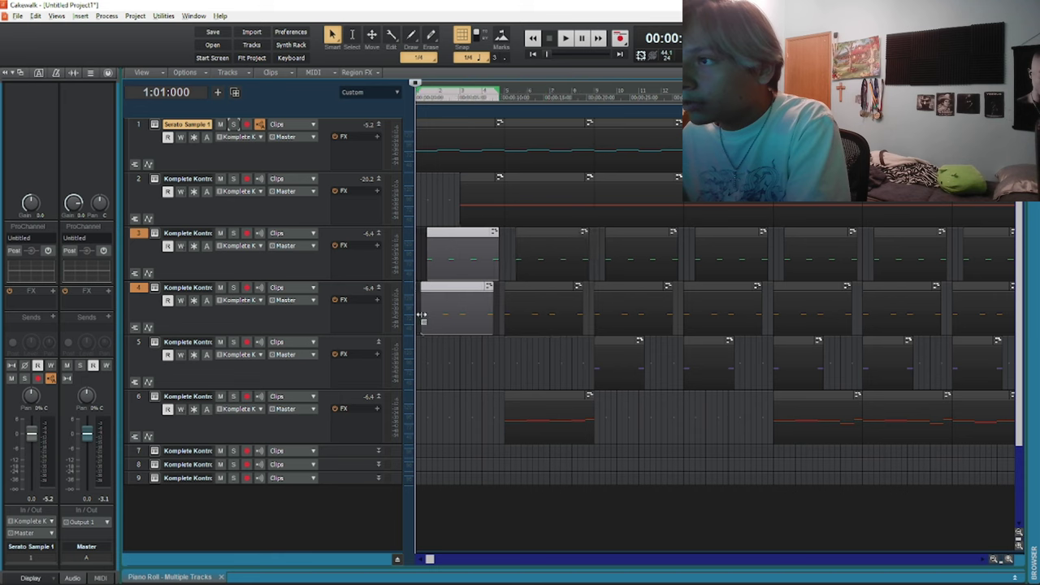
pyautogui.click(457, 316)
pyautogui.press('space')
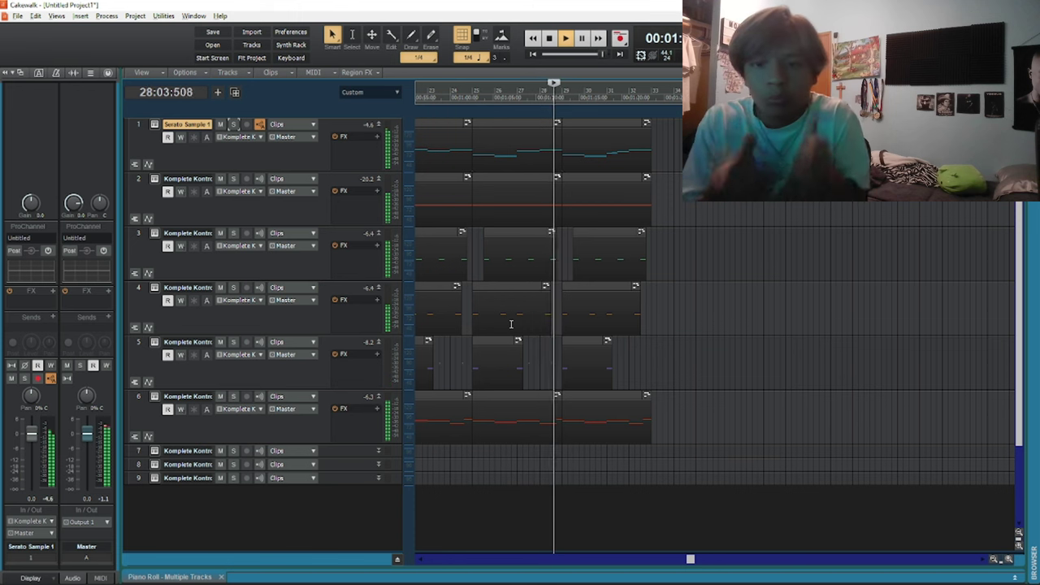
# Select the measures 29 to 32 clips on tracks 1 to 3 and stop playback
pyautogui.moveTo(601, 146); pyautogui.dragTo(623, 225)
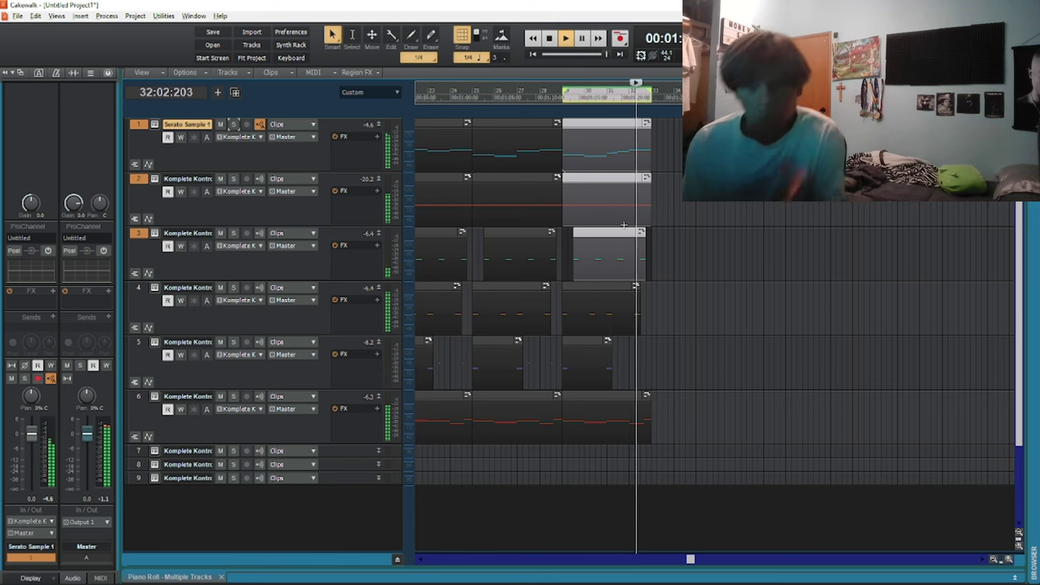
pyautogui.press('space')
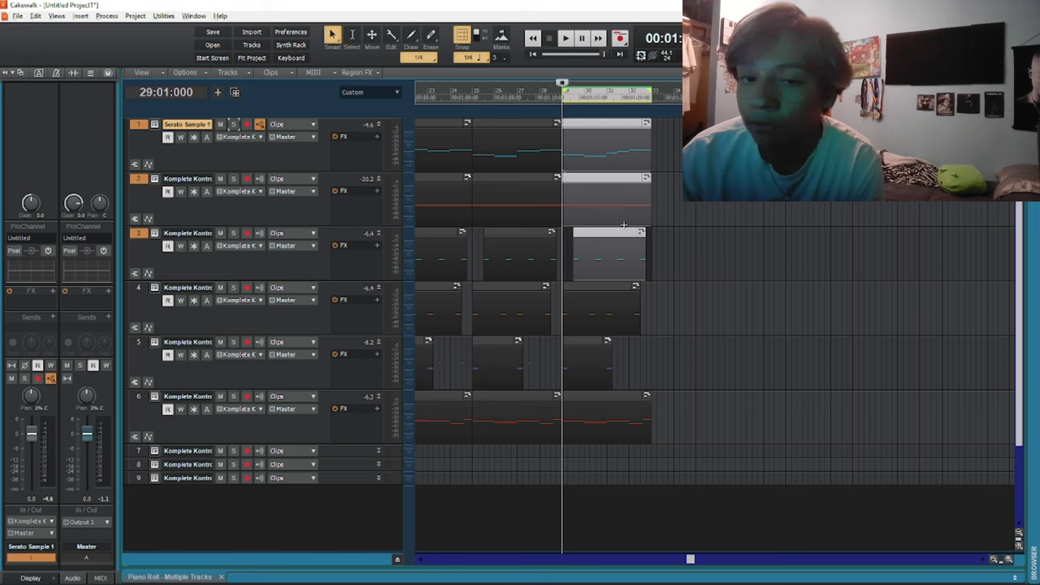